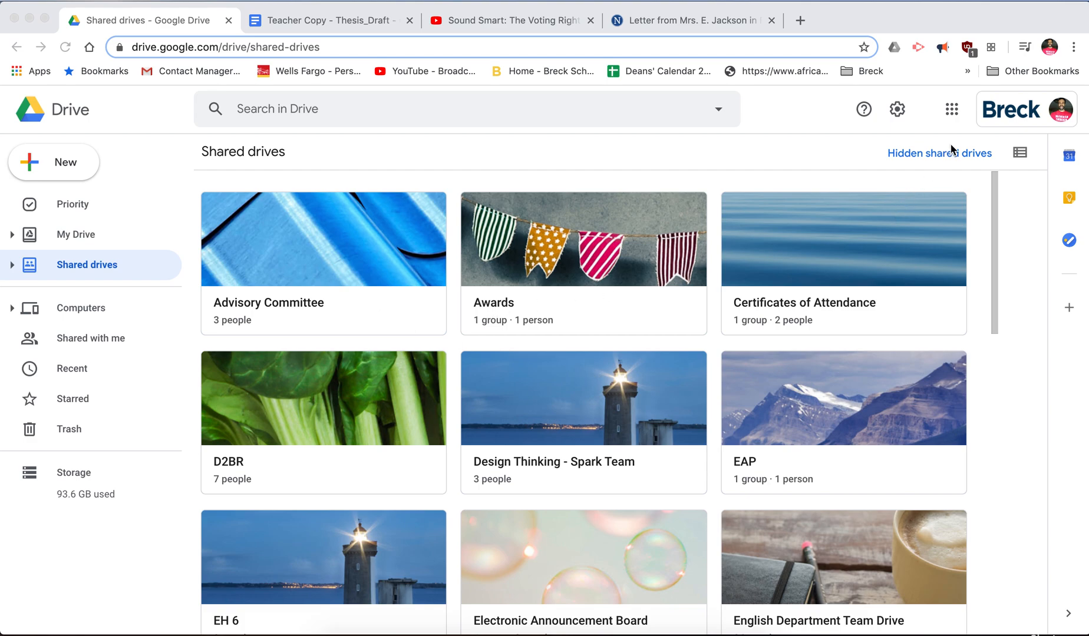
- Open the Google apps grid from the Google Drive Shared drives page
left_click(952, 112)
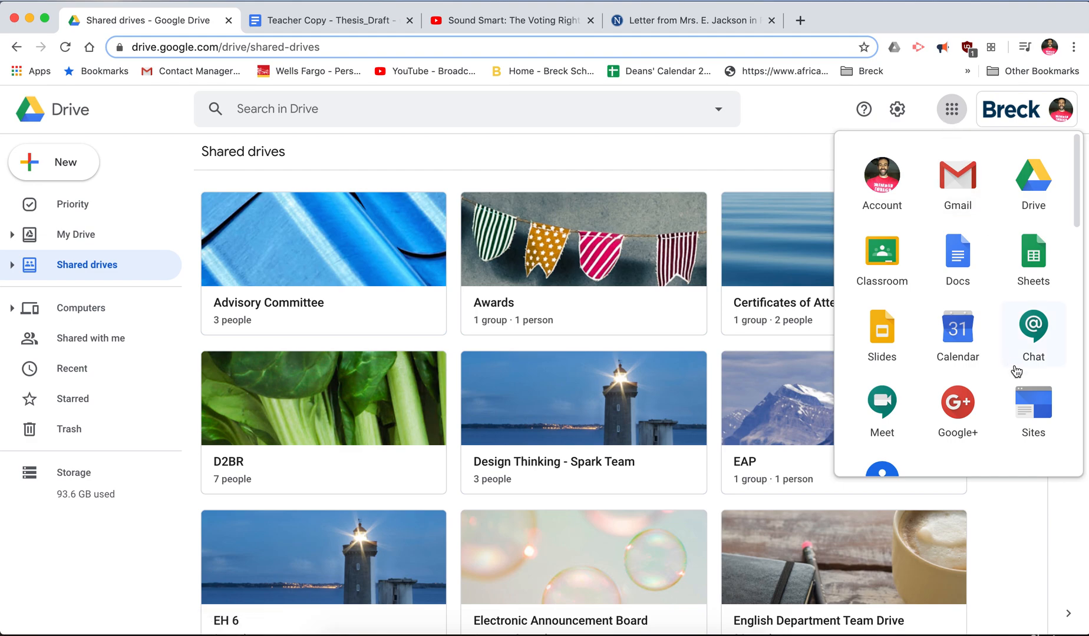
- Launch Google Sites from the apps grid and switch to New Google Sites
left_click(1036, 414)
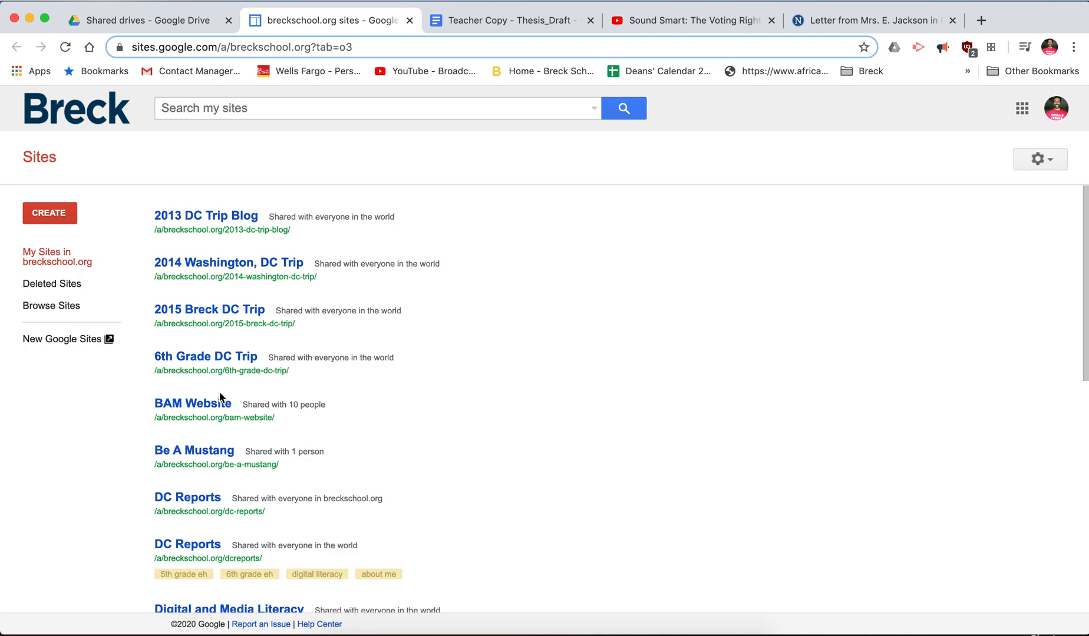
left_click(76, 343)
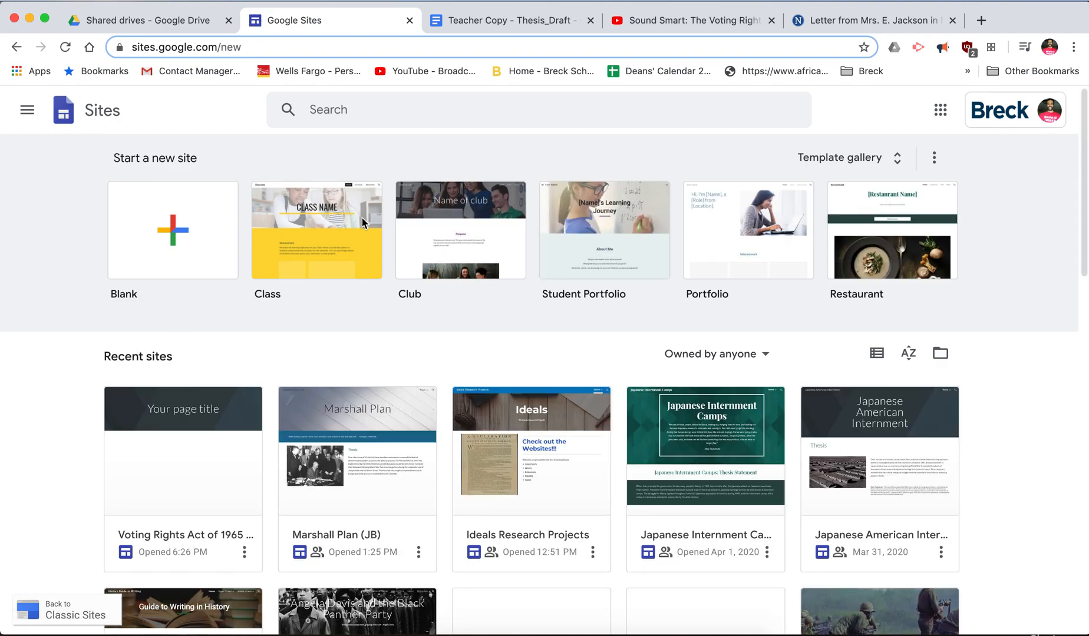
left_click(292, 219)
- Start an 'Untitled site' from the Blank template under Start a new site
left_click(171, 234)
scroll(328, 364, "down", 2)
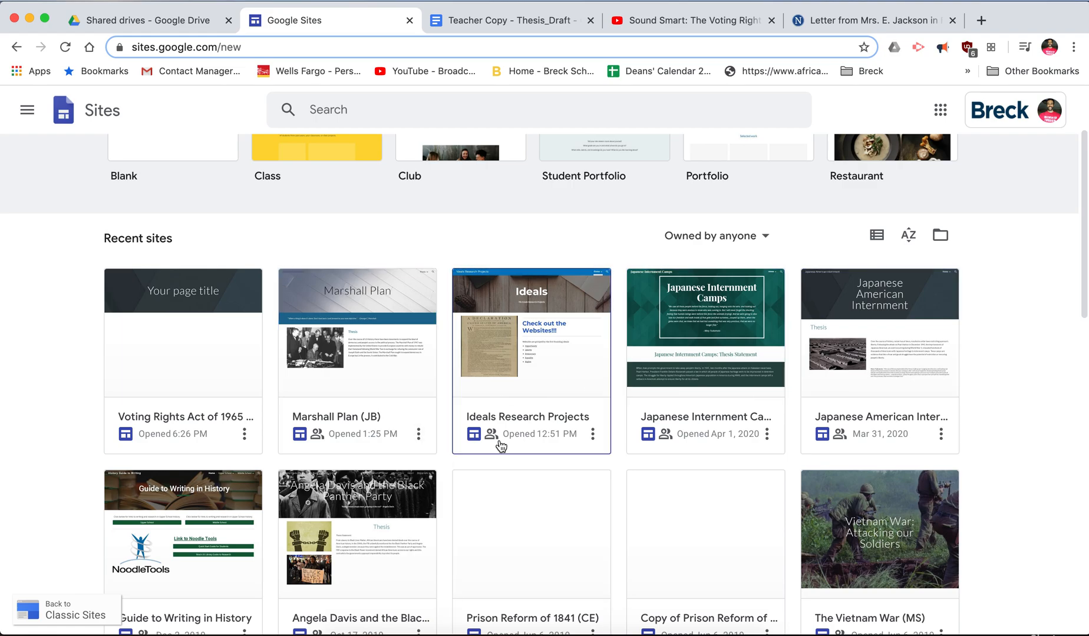
scroll(501, 446, "up", 2)
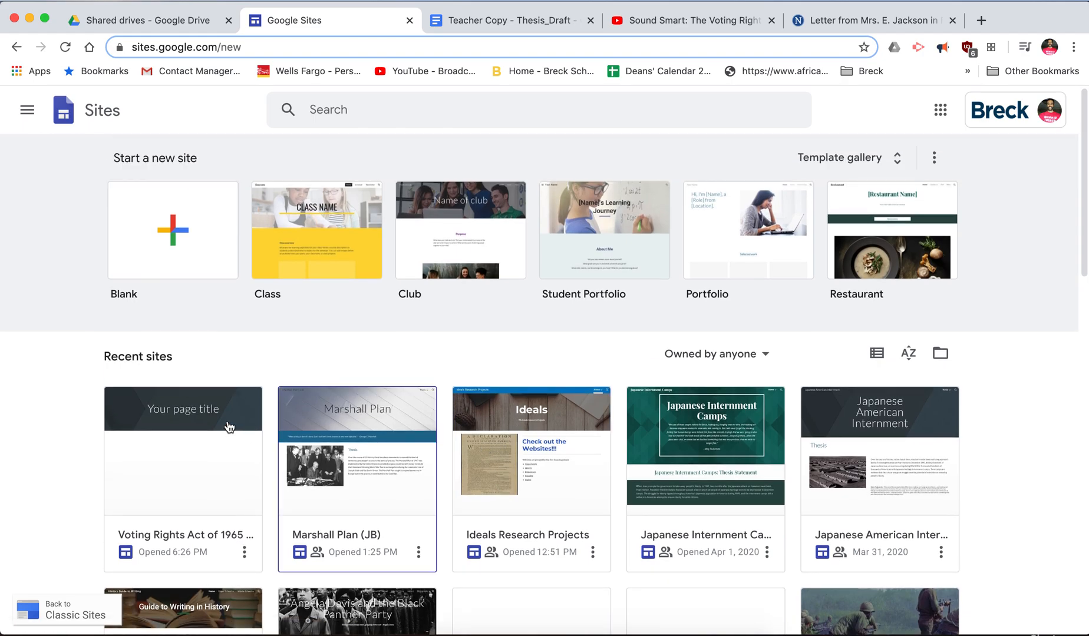
left_click(181, 240)
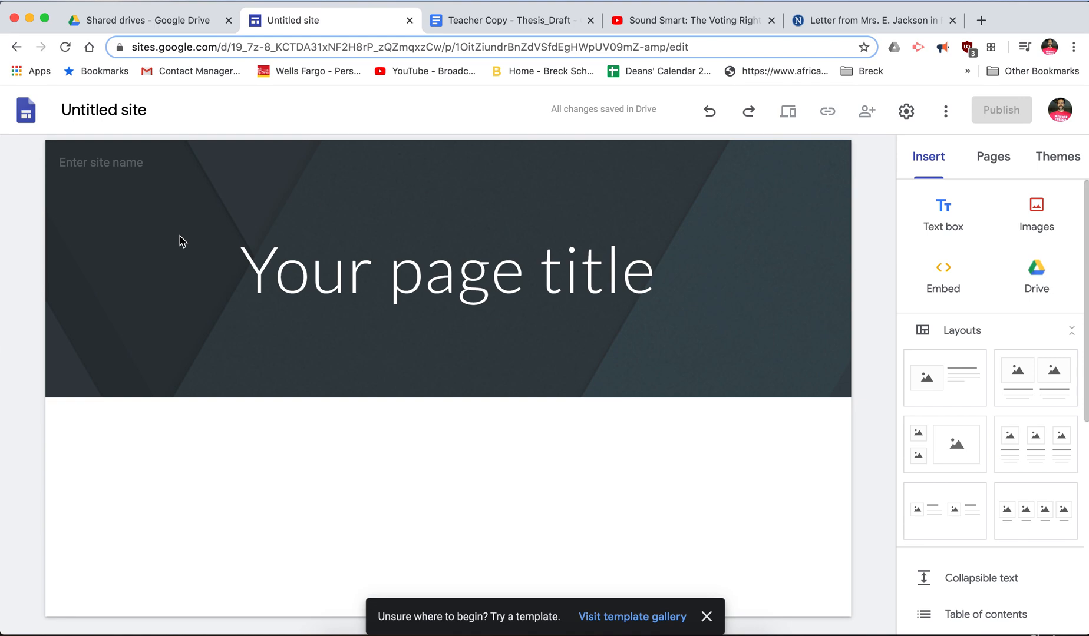
- Name the site 'Voting Rights Act of 1965 - ' followed by the student's surname
left_click(113, 162)
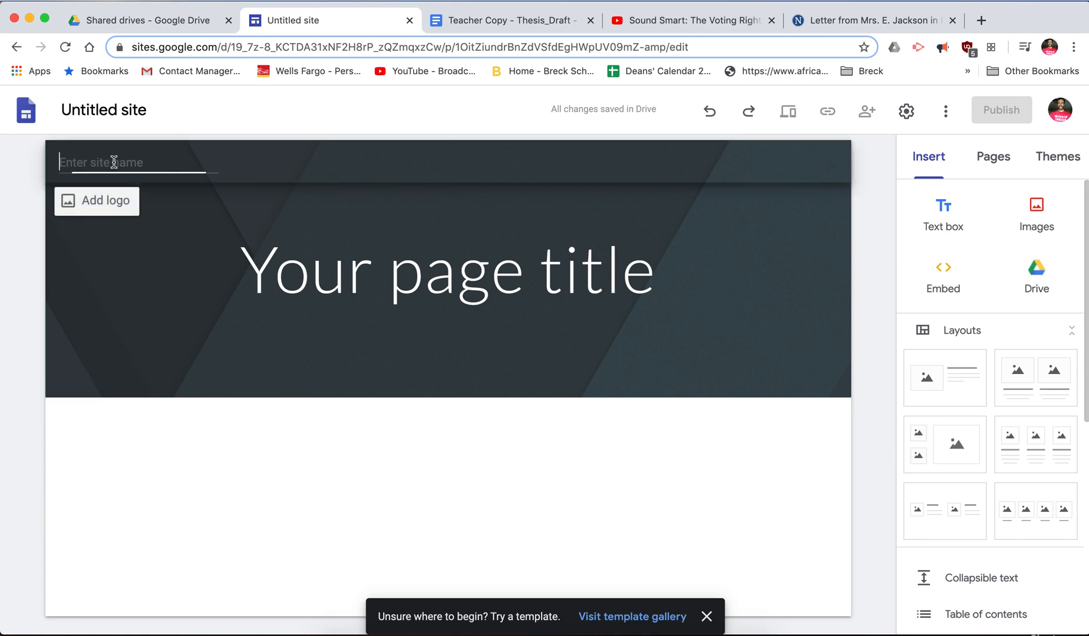
type("Vo")
type("ting R")
type("ights")
type("Act of 1965")
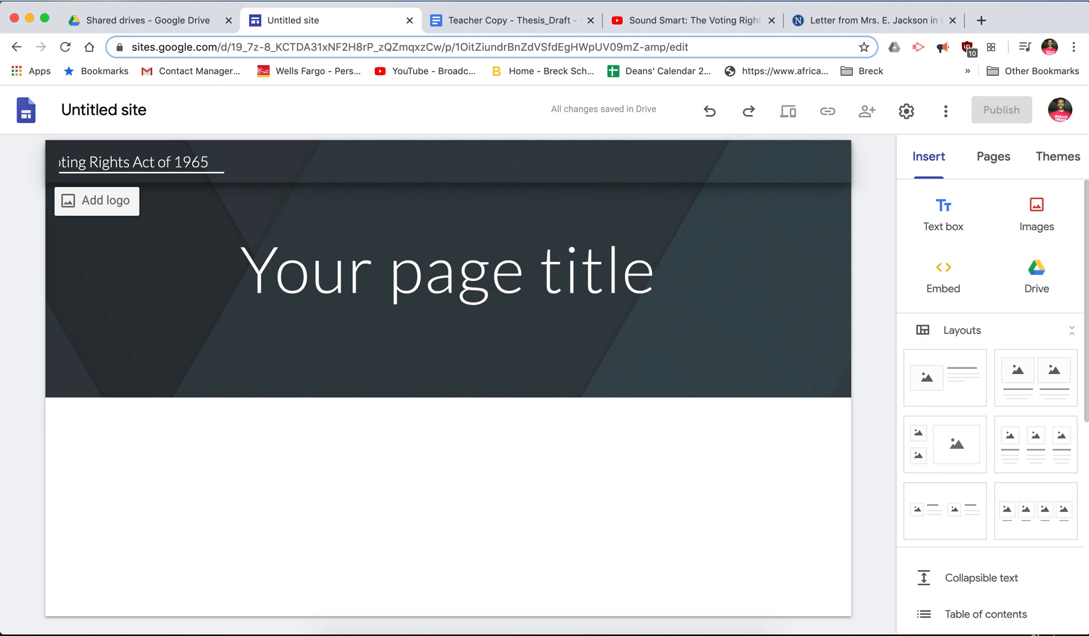
type("- Mendes")
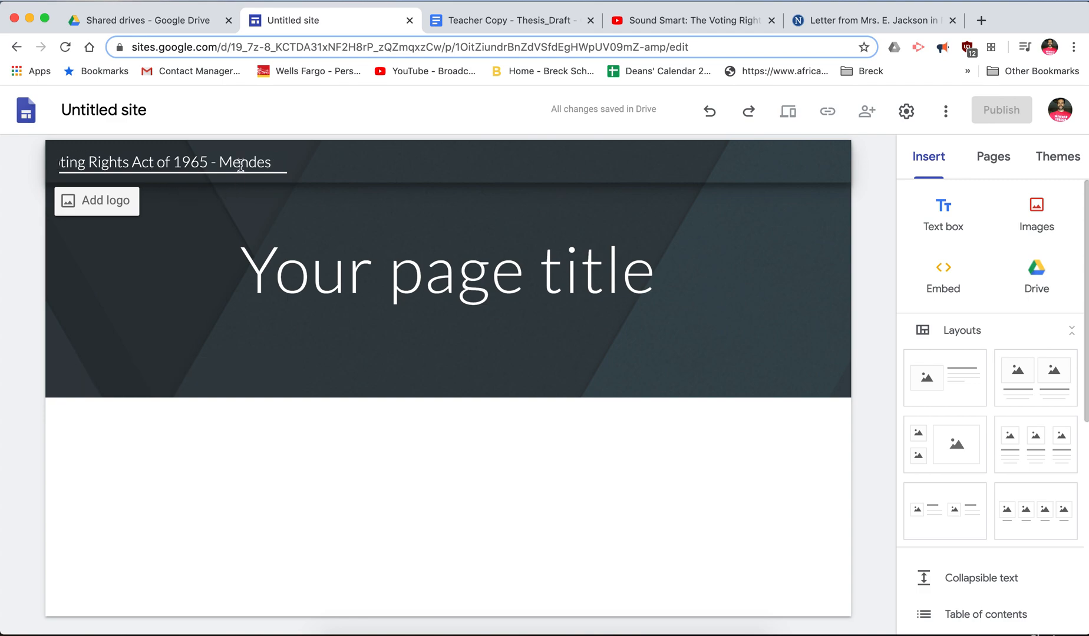
left_click(141, 306)
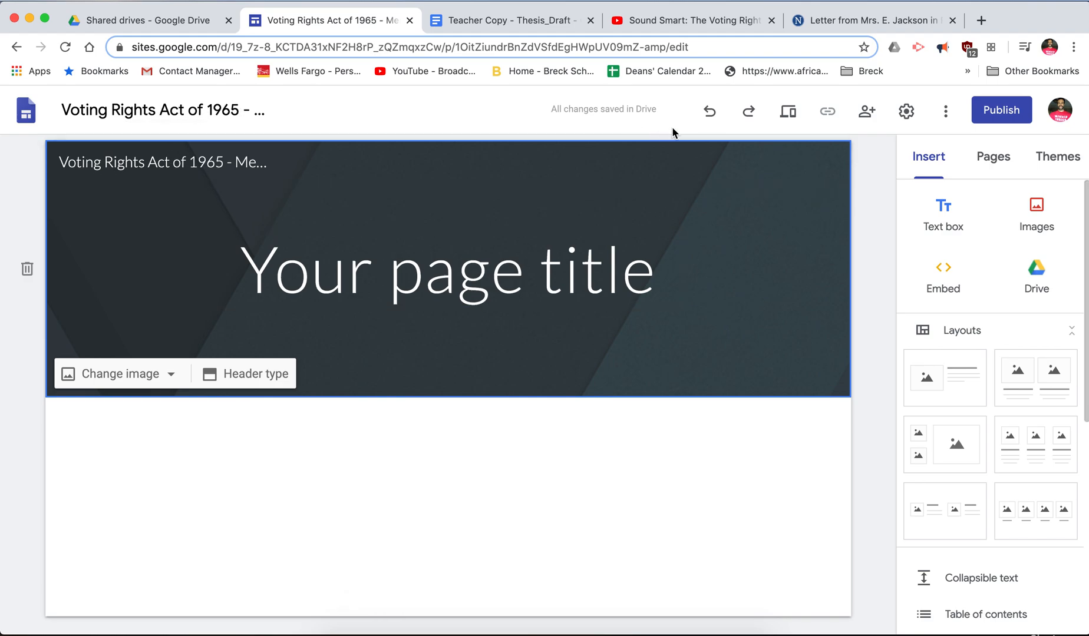
left_click(790, 112)
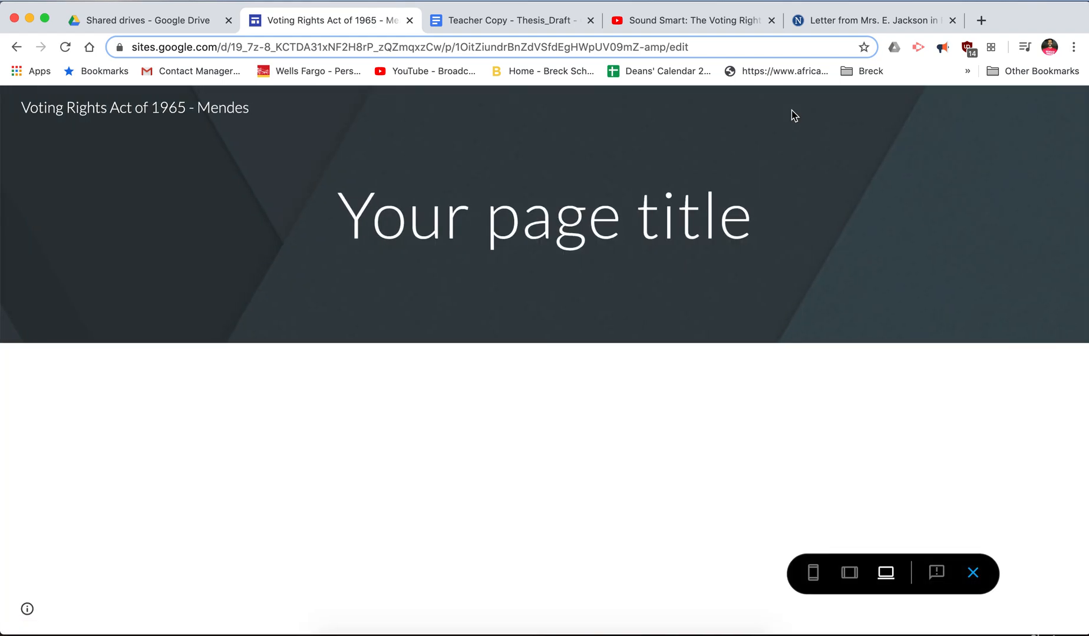
left_click(973, 573)
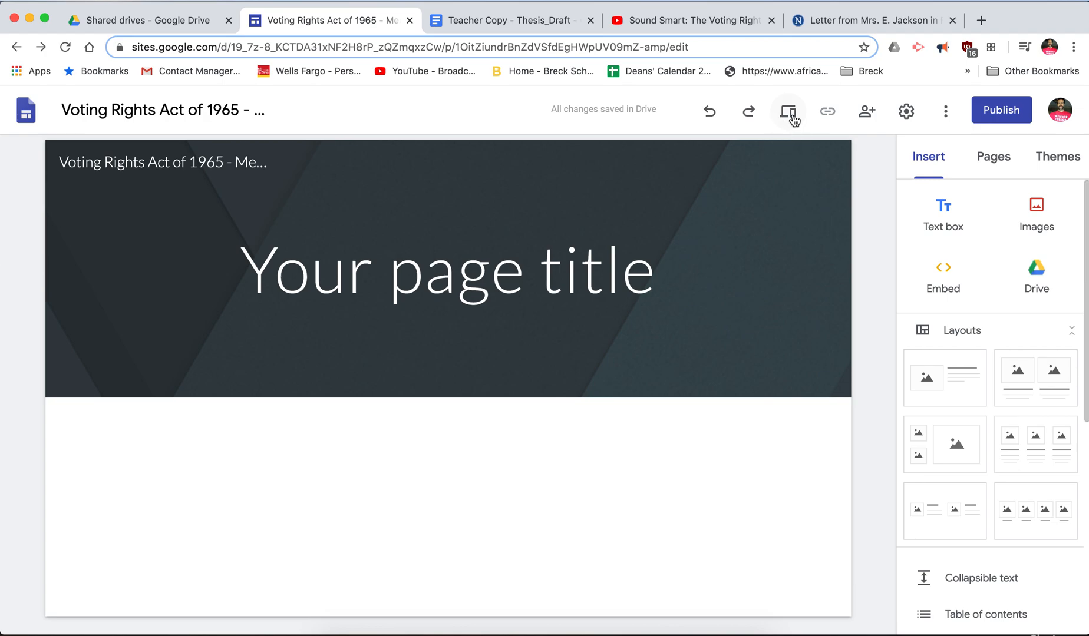
left_click(868, 115)
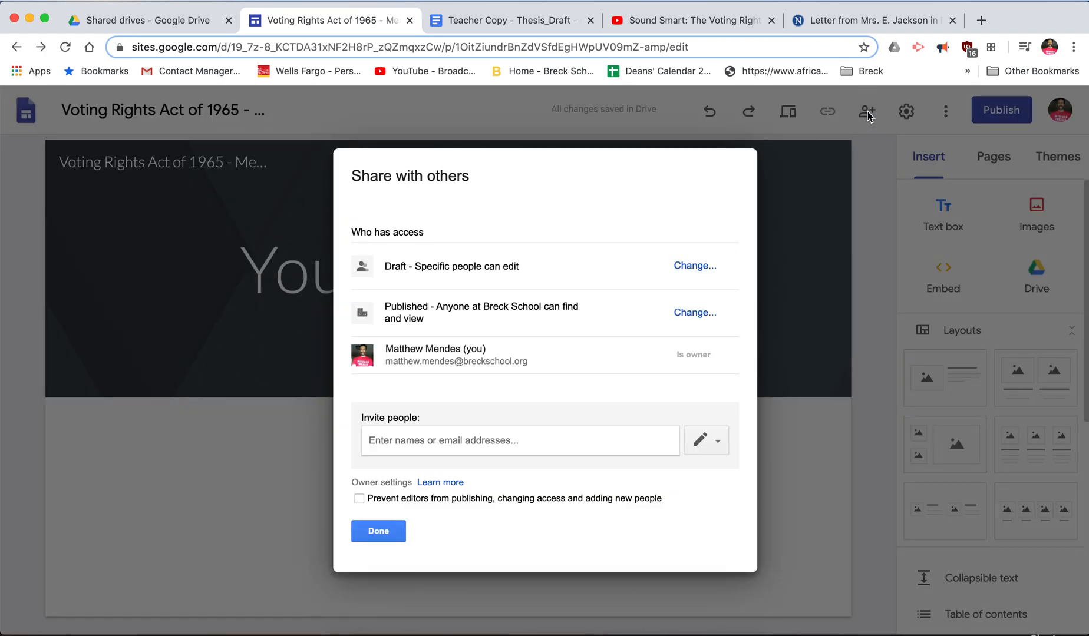
left_click(389, 439)
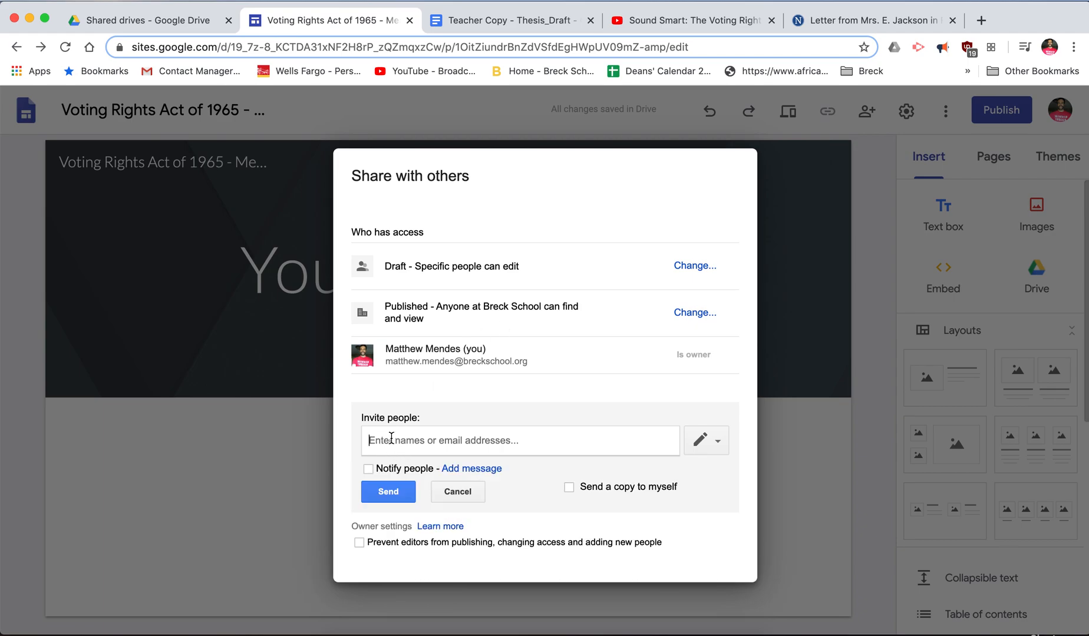
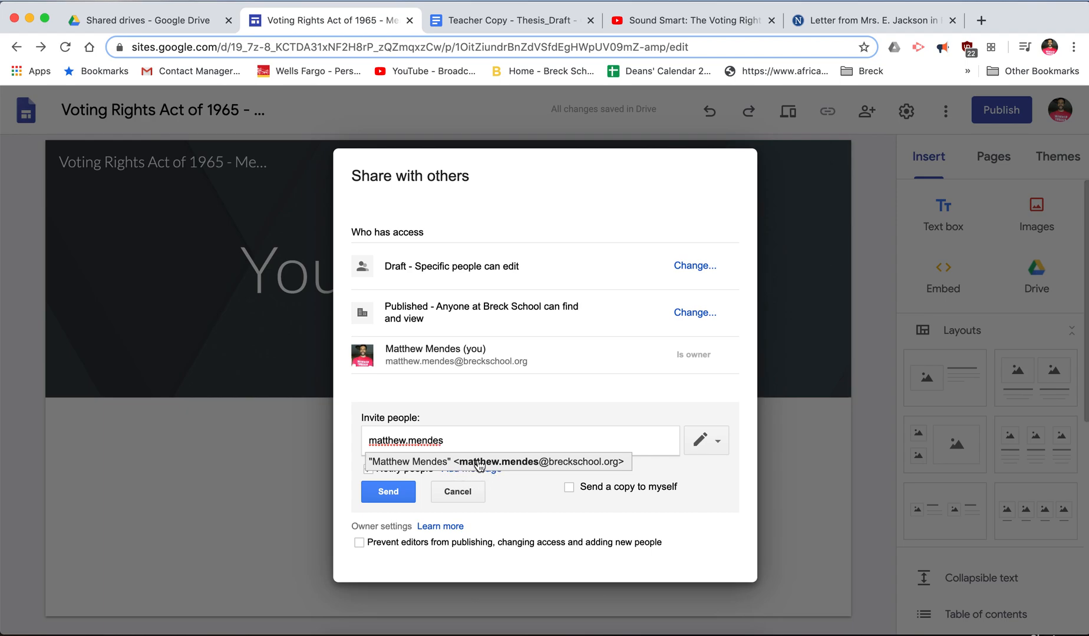
left_click(714, 443)
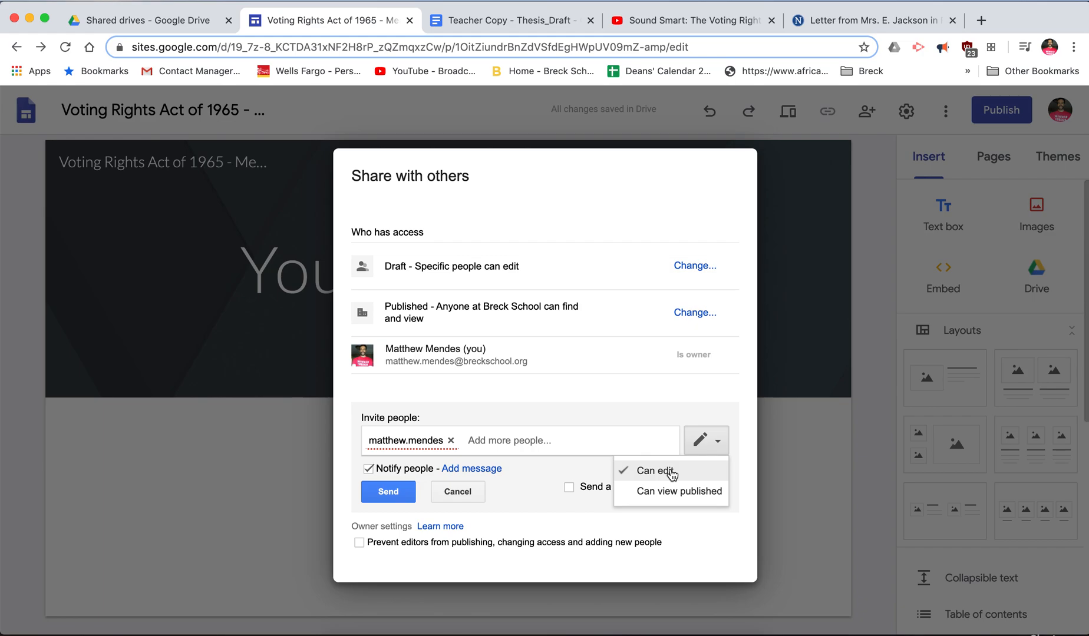
left_click(740, 458)
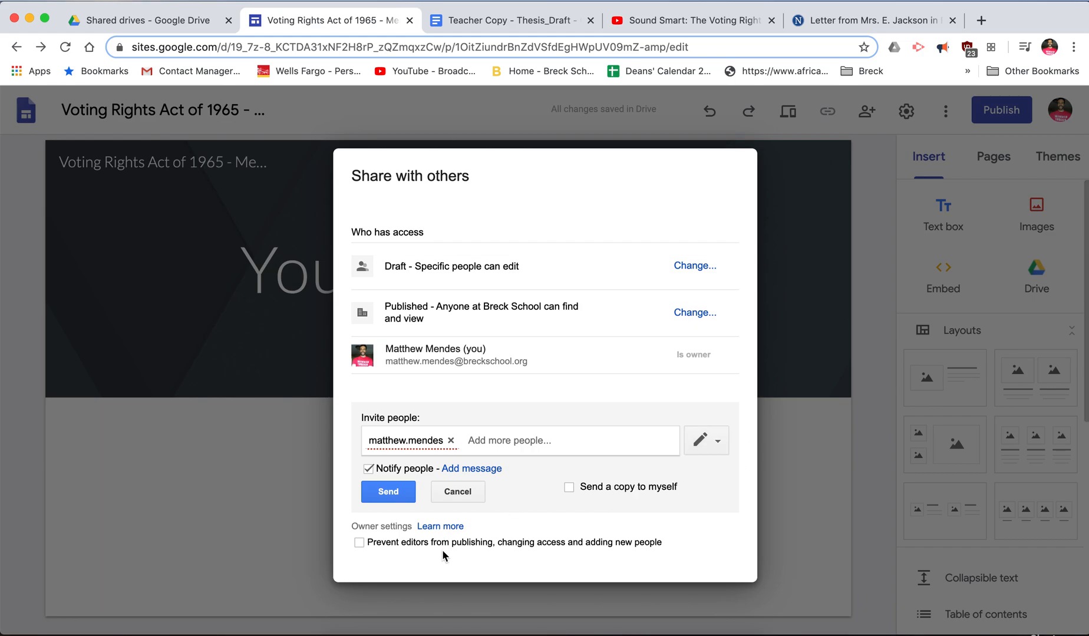
left_click(457, 492)
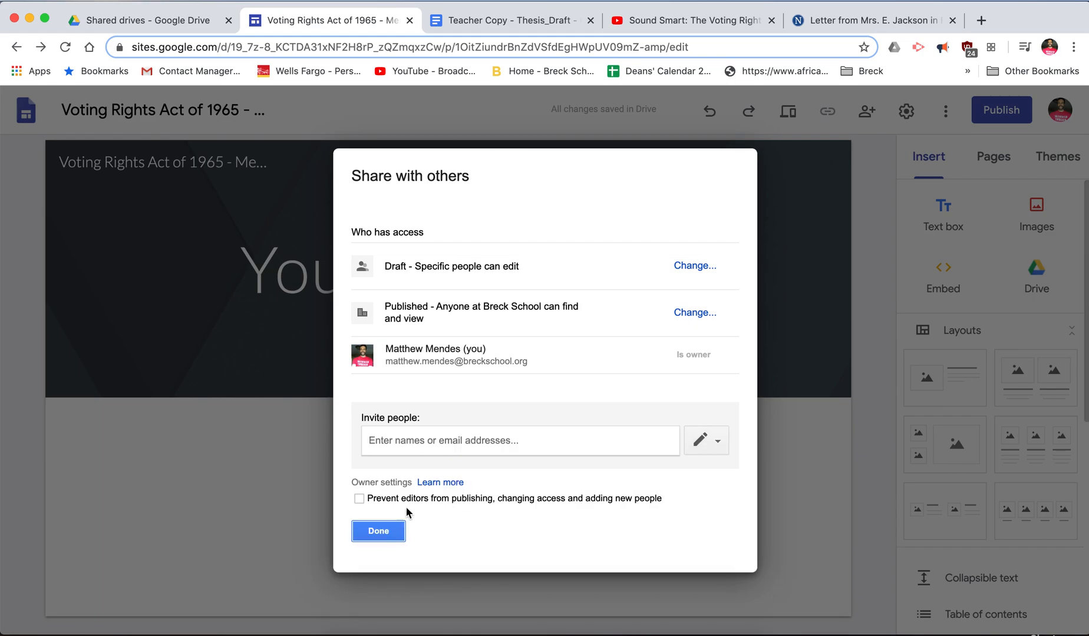
left_click(378, 531)
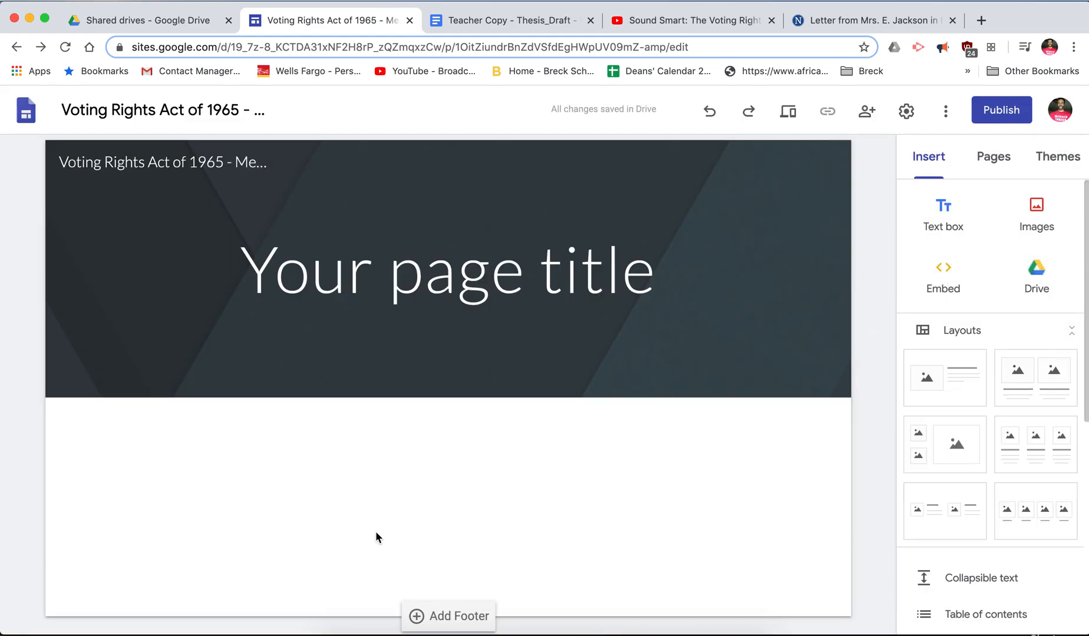
left_click(903, 112)
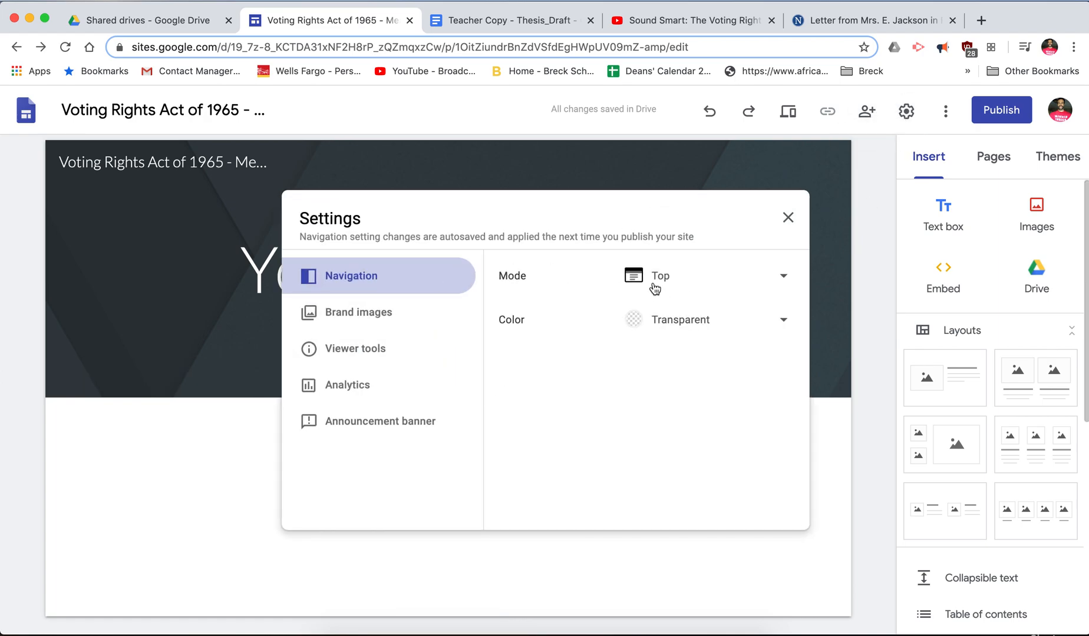
left_click(908, 116)
left_click(945, 112)
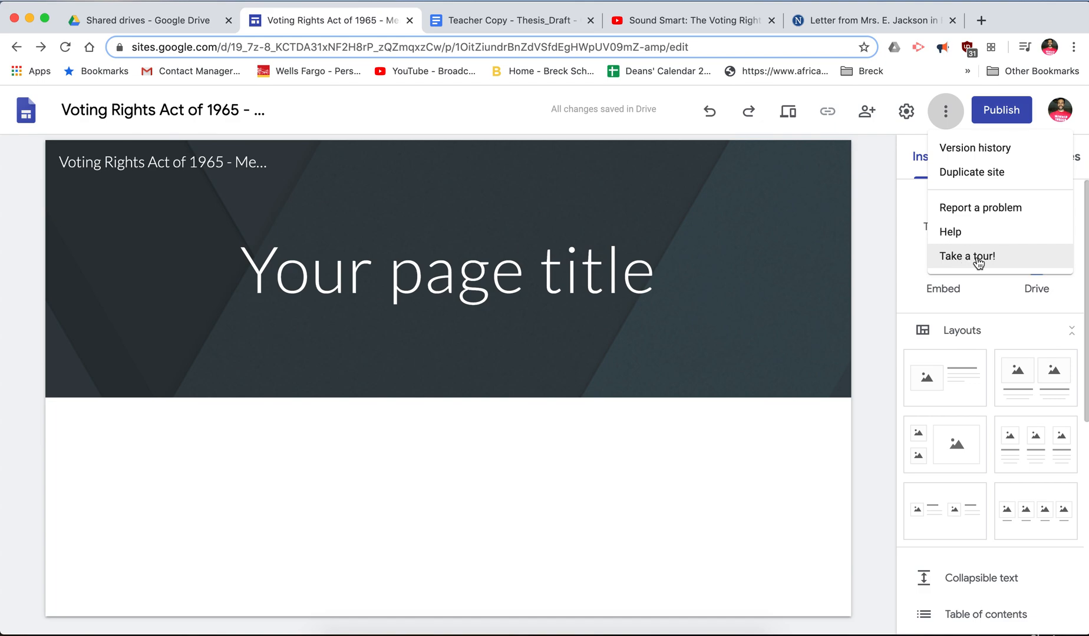
left_click(934, 126)
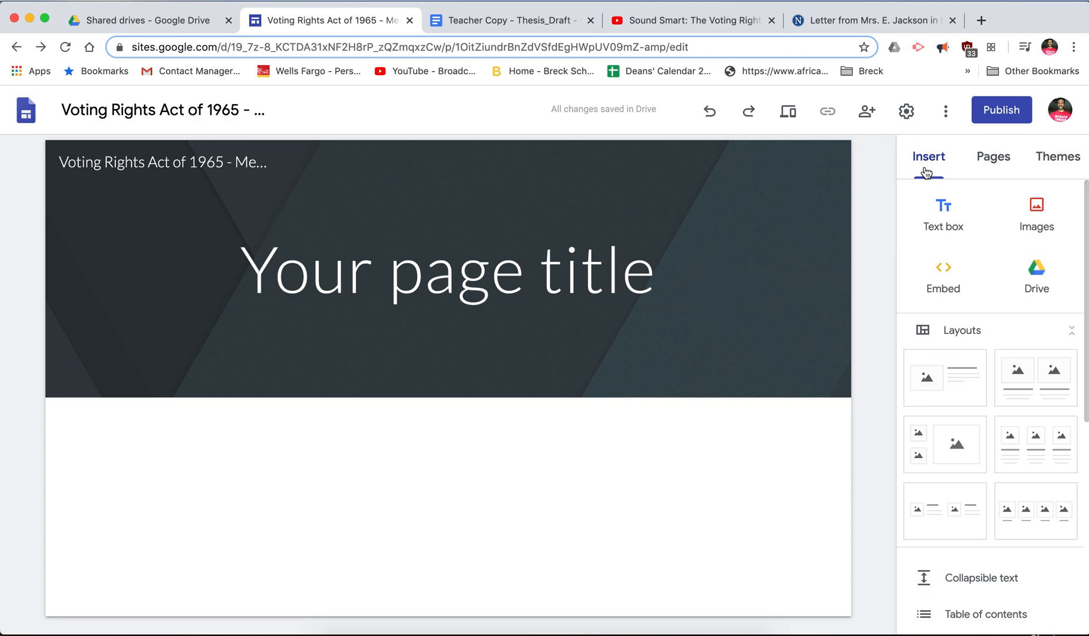
- Insert a text box below the header, checking then cancelling the Images and Embed options
left_click(944, 215)
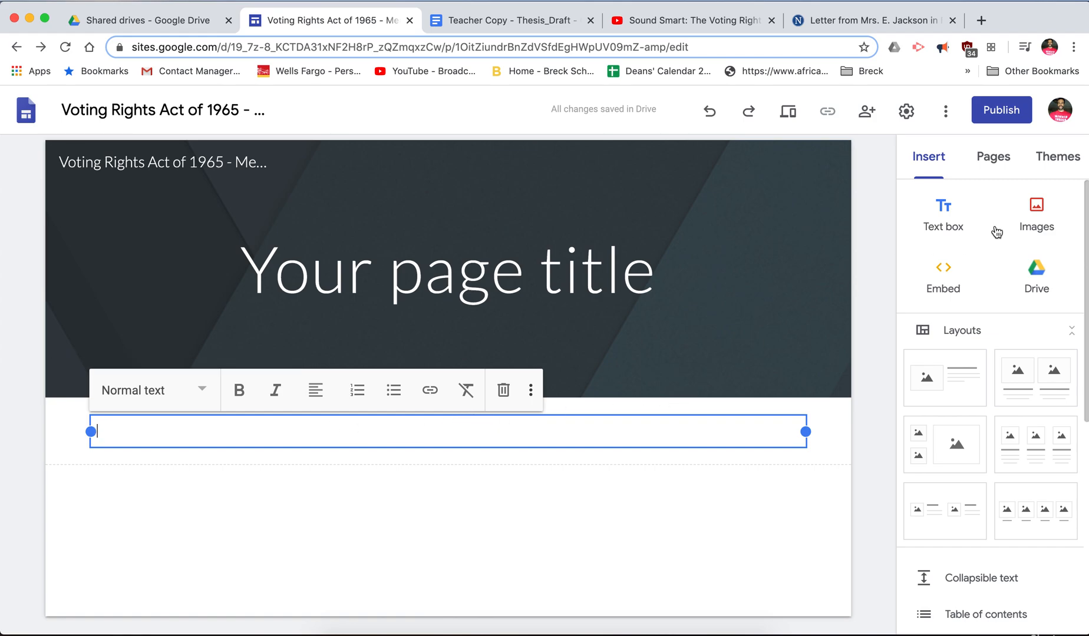
left_click(1034, 219)
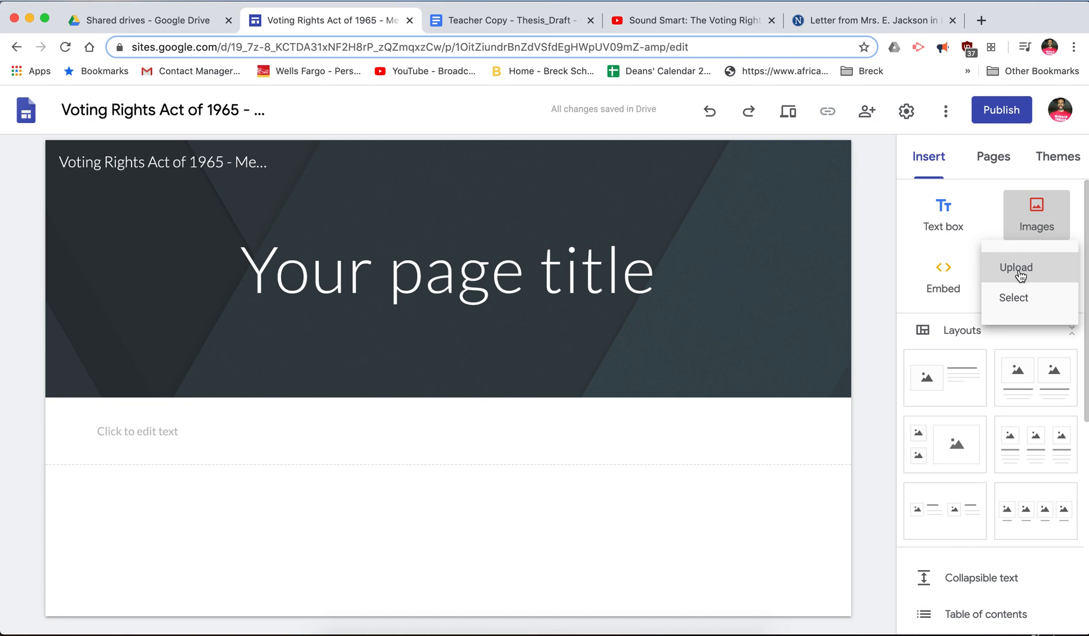
left_click(990, 217)
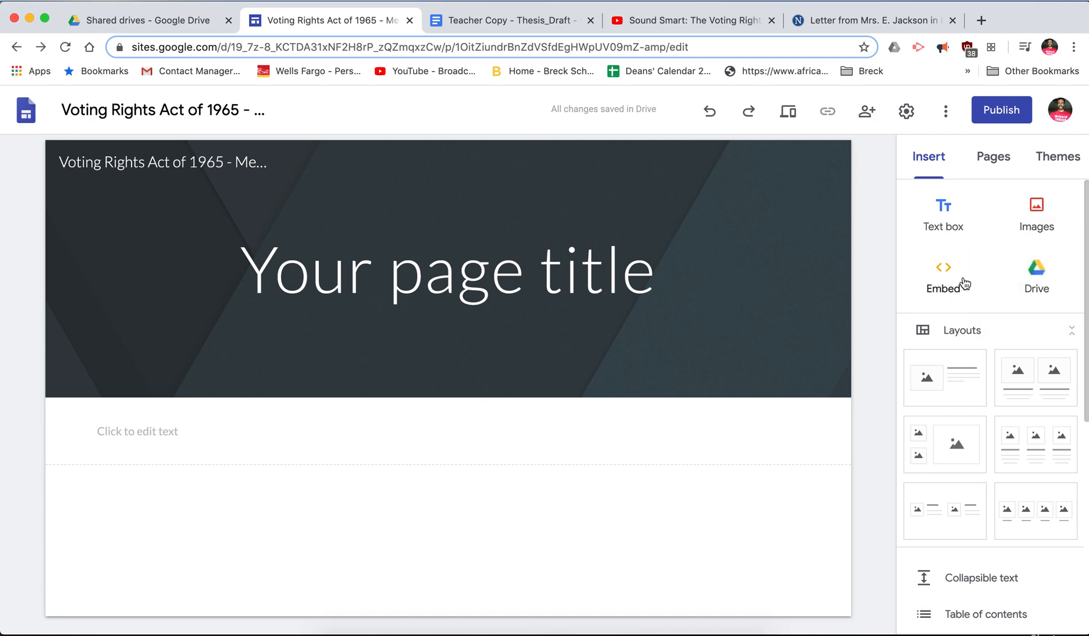
left_click(944, 275)
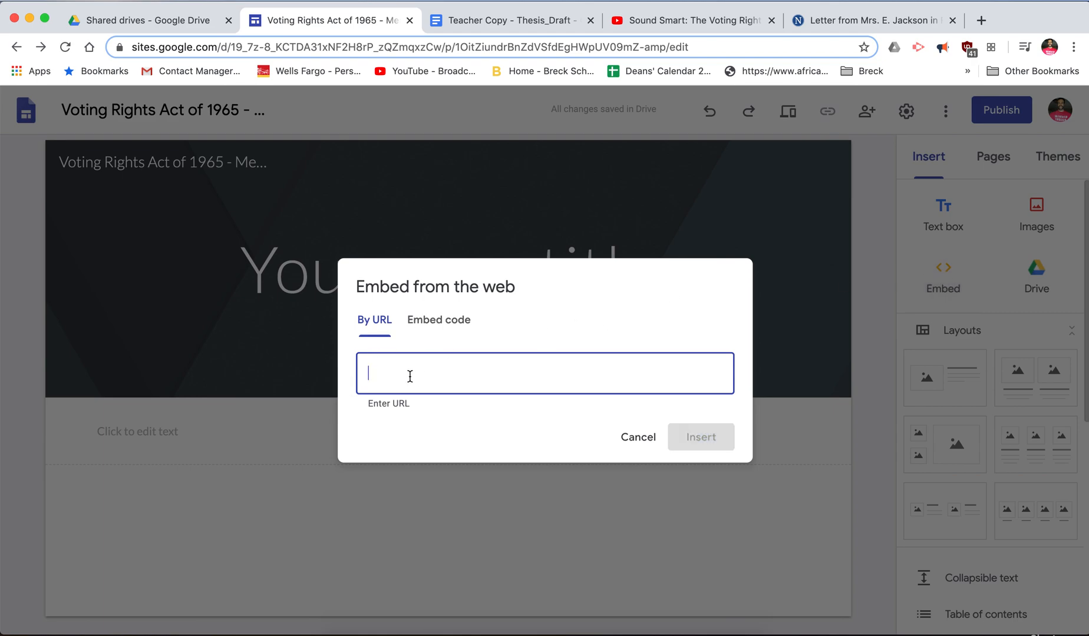
left_click(640, 439)
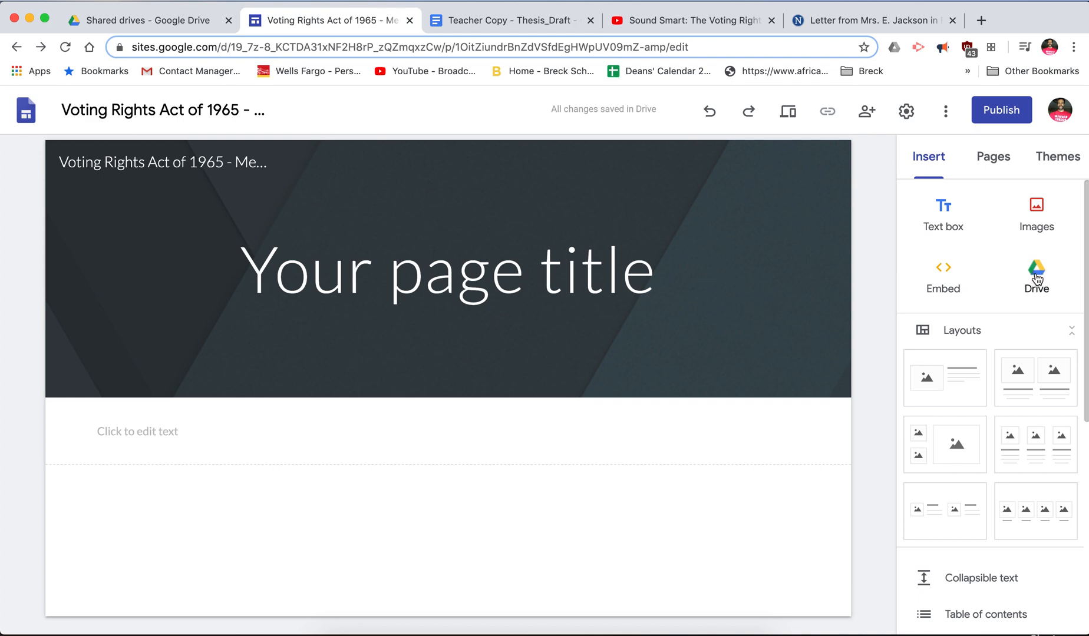
scroll(1002, 415, "down", 1)
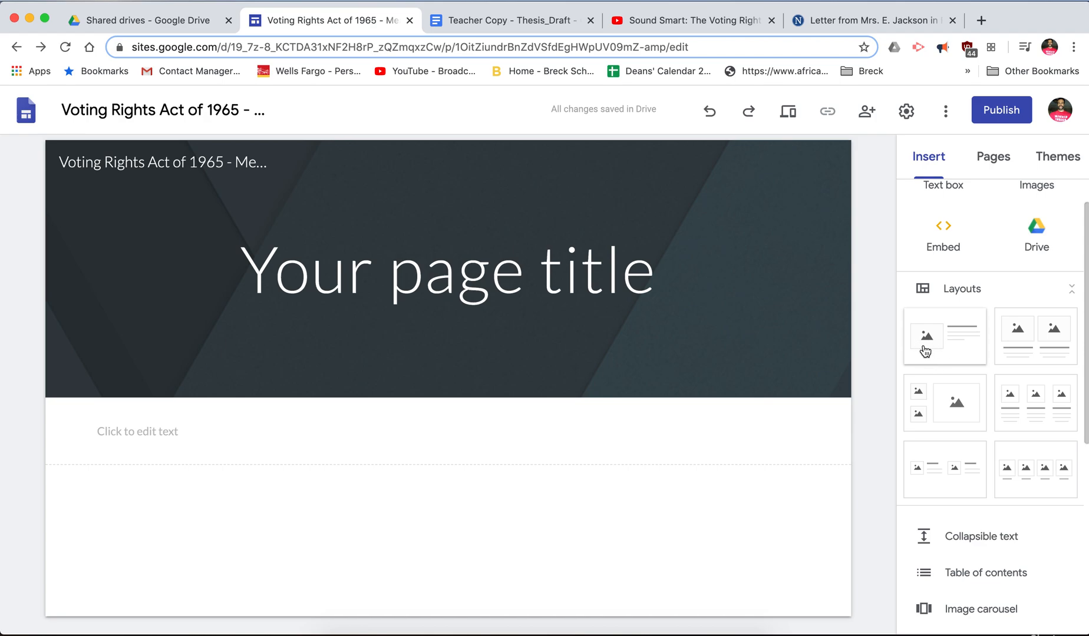
- Insert the first image-beside-text layout and open its image placeholder's choices
left_click(954, 345)
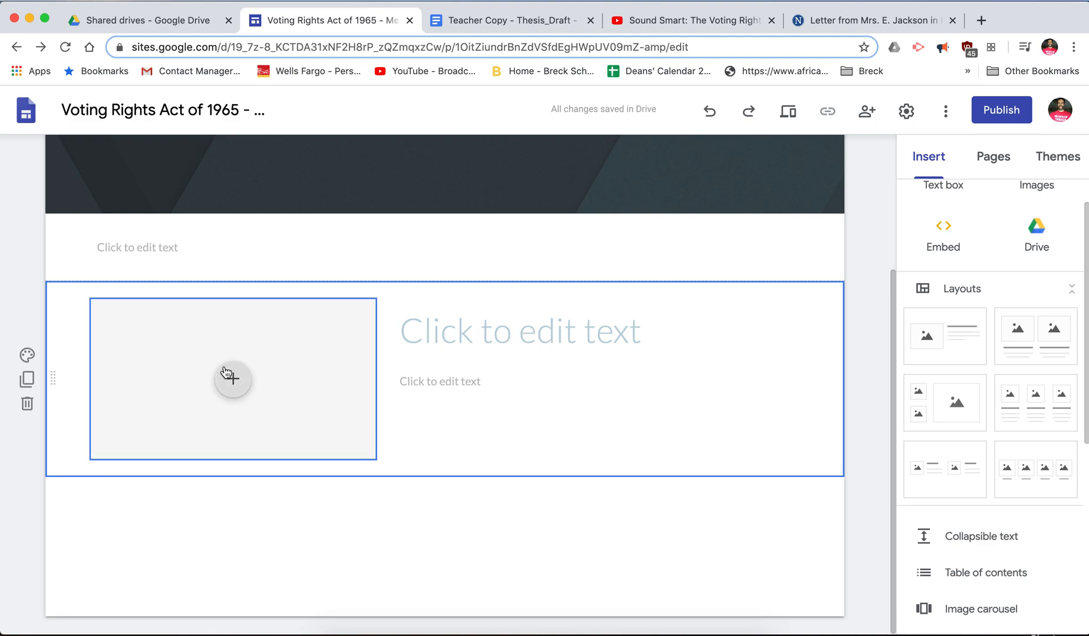
left_click(234, 384)
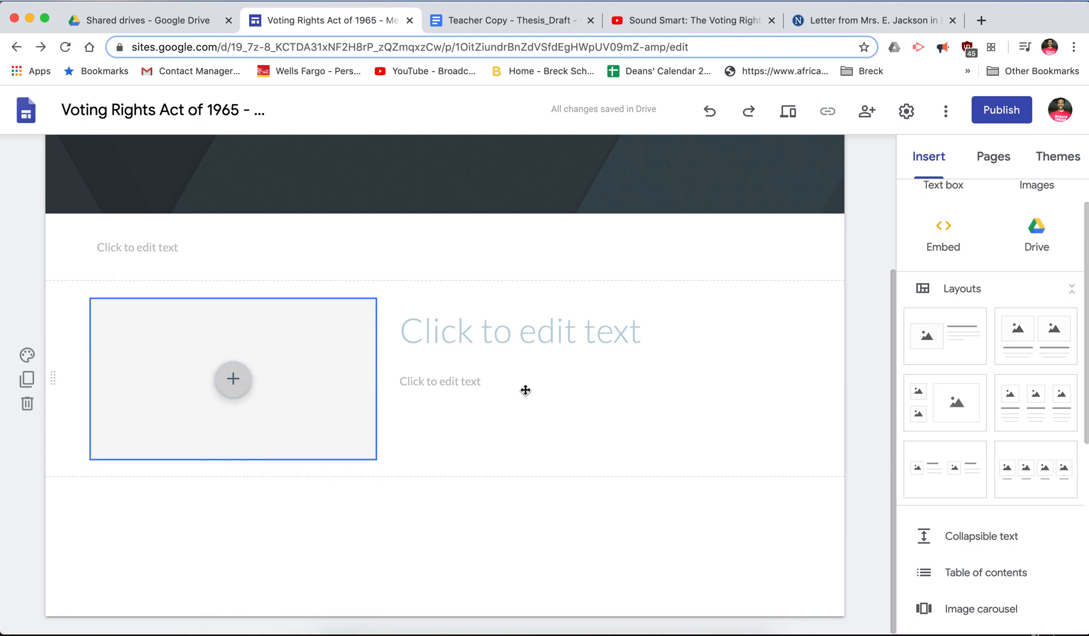
scroll(964, 335, "down", 4)
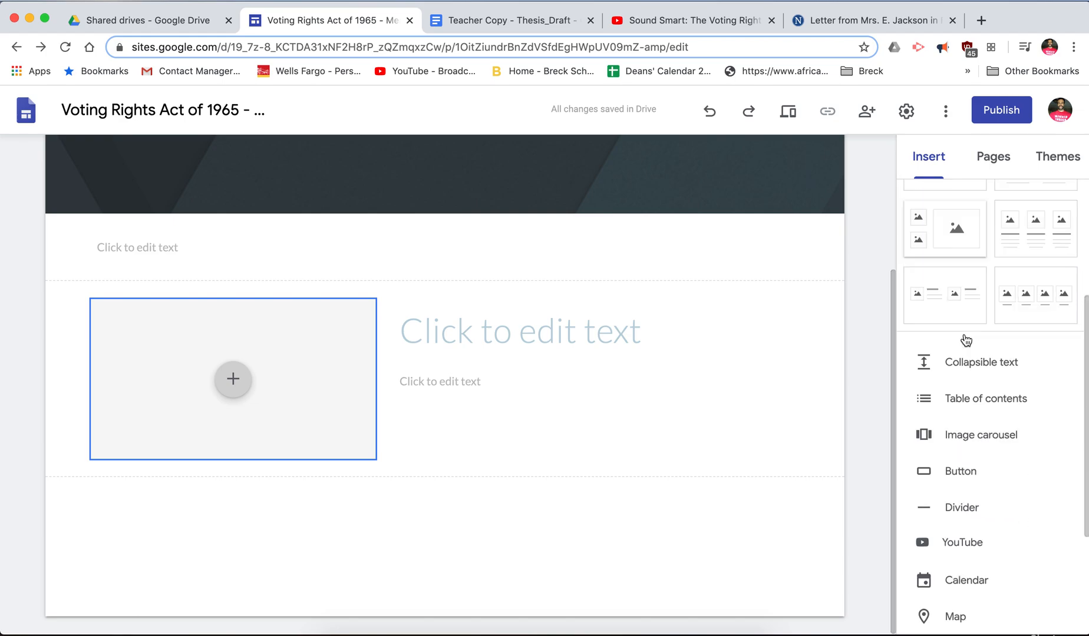
scroll(965, 335, "down", 3)
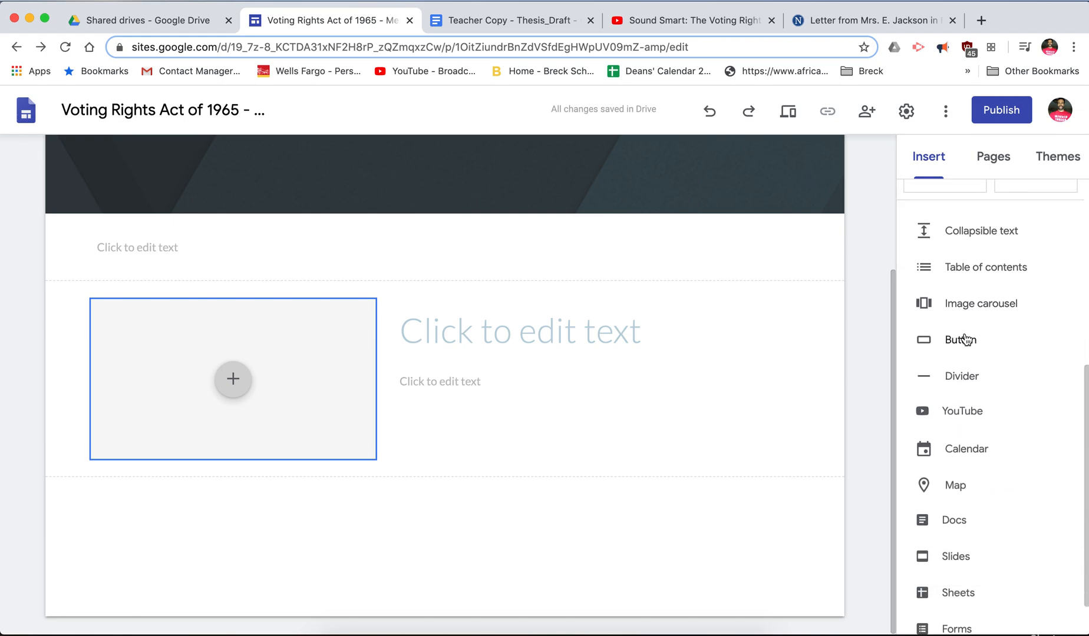
scroll(1011, 396, "down", 1)
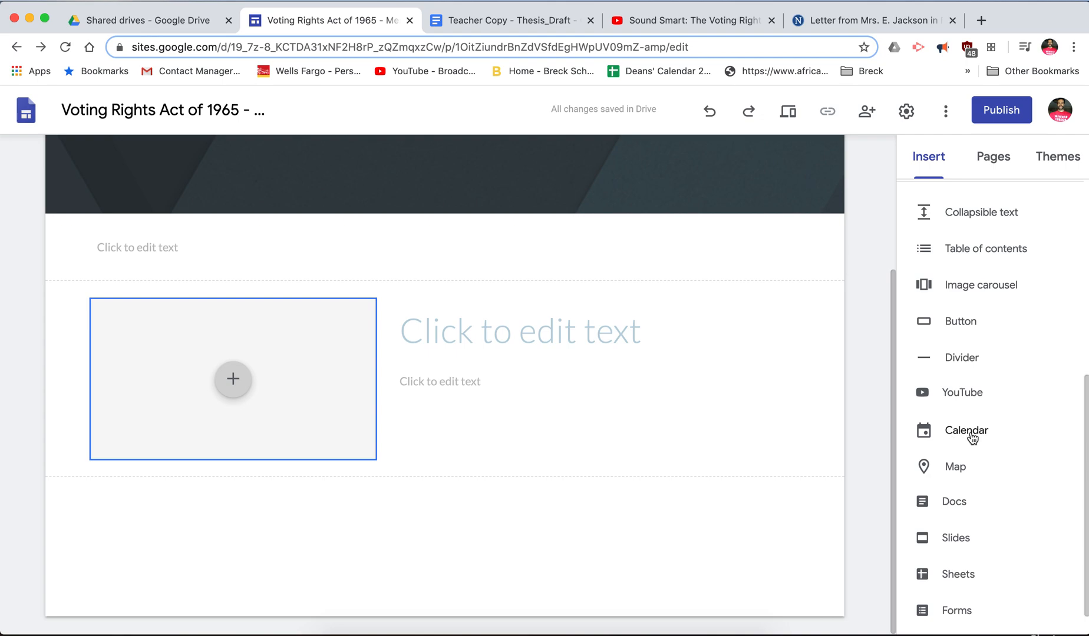
scroll(971, 425, "down", 2)
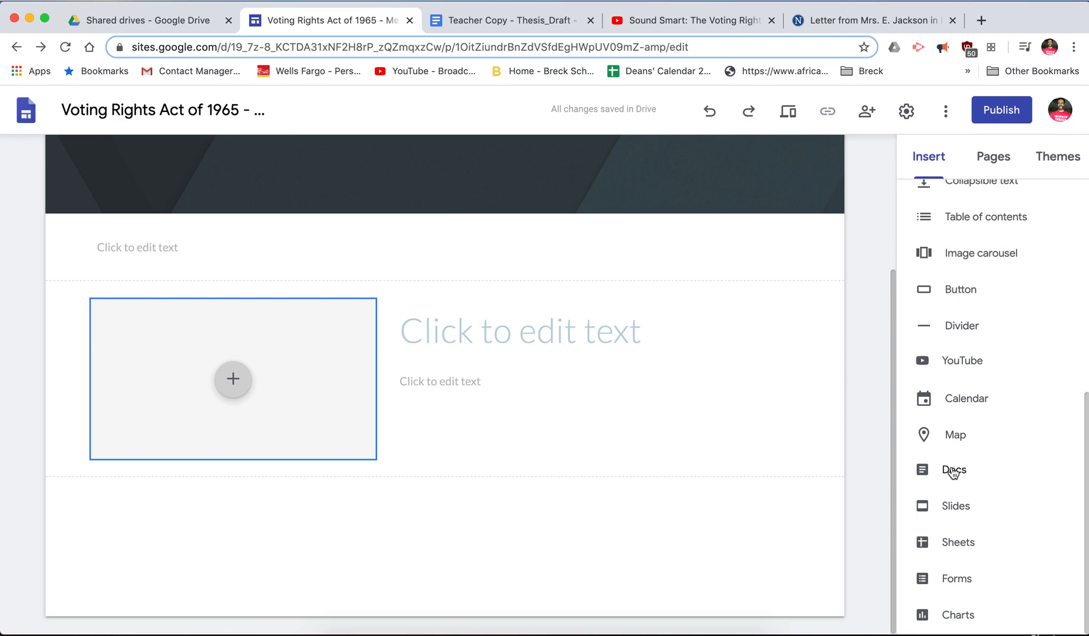
scroll(953, 472, "up", 8)
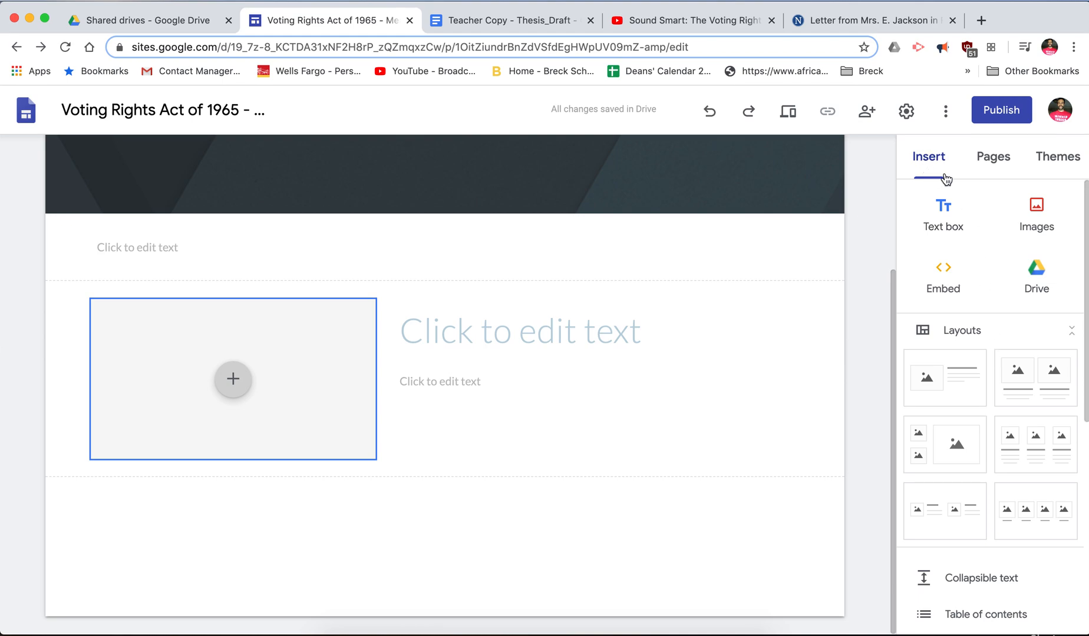
- Use Home's Add subpage option to create Background, Buildup and Heart of the Story
left_click(992, 158)
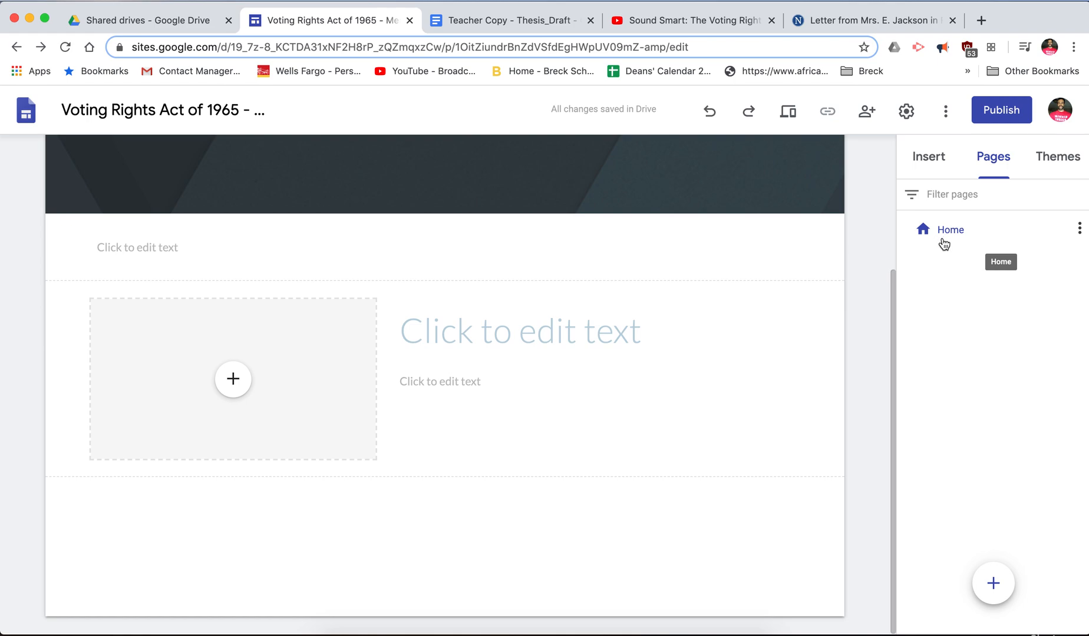
left_click(1080, 229)
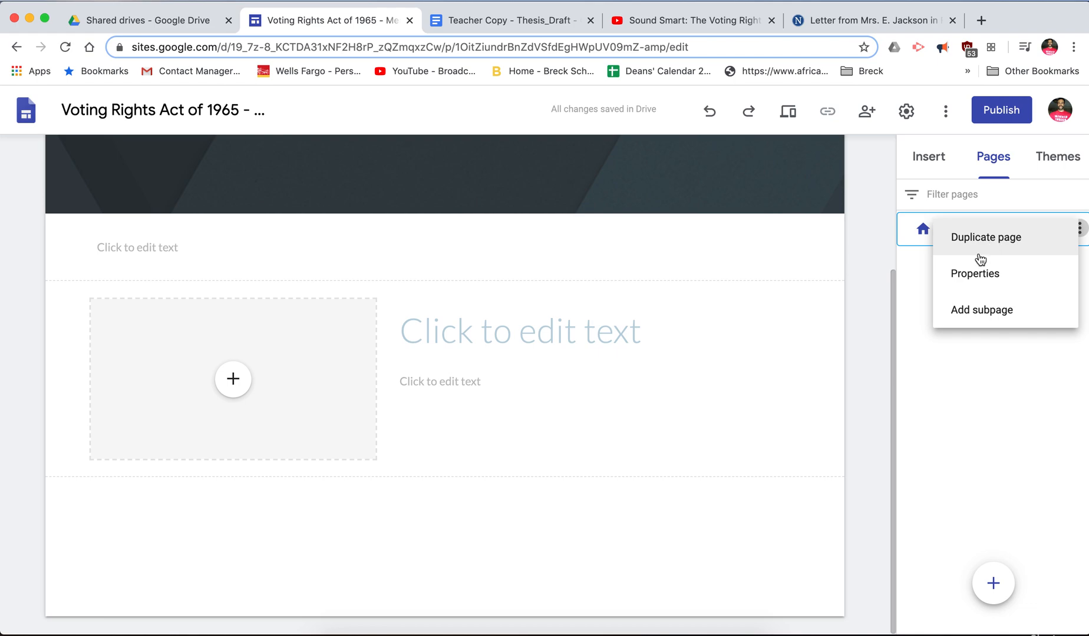
left_click(981, 316)
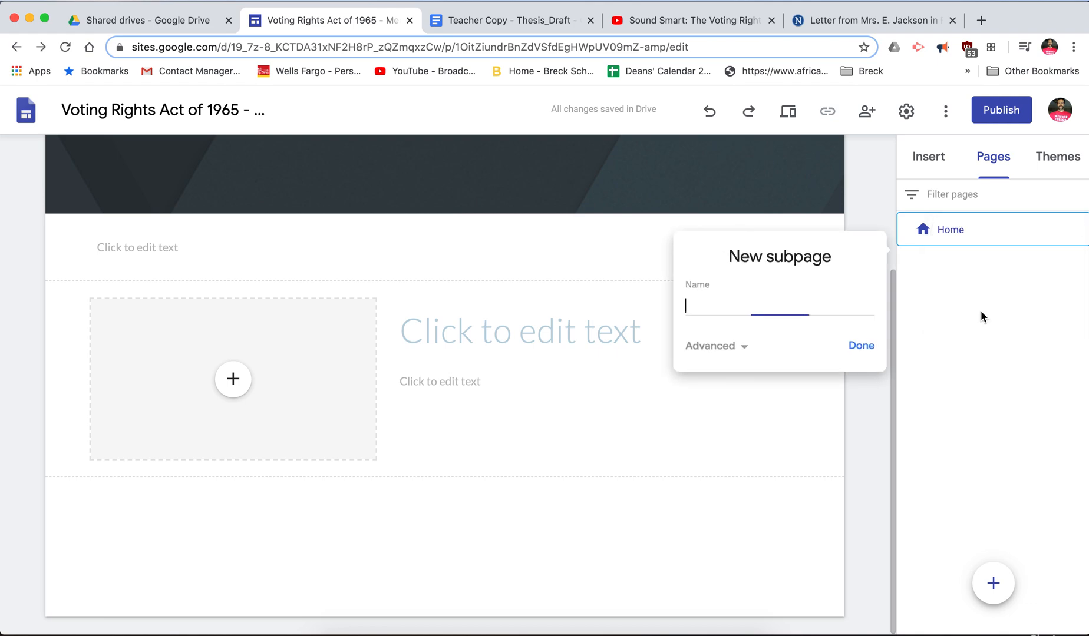
type("Background")
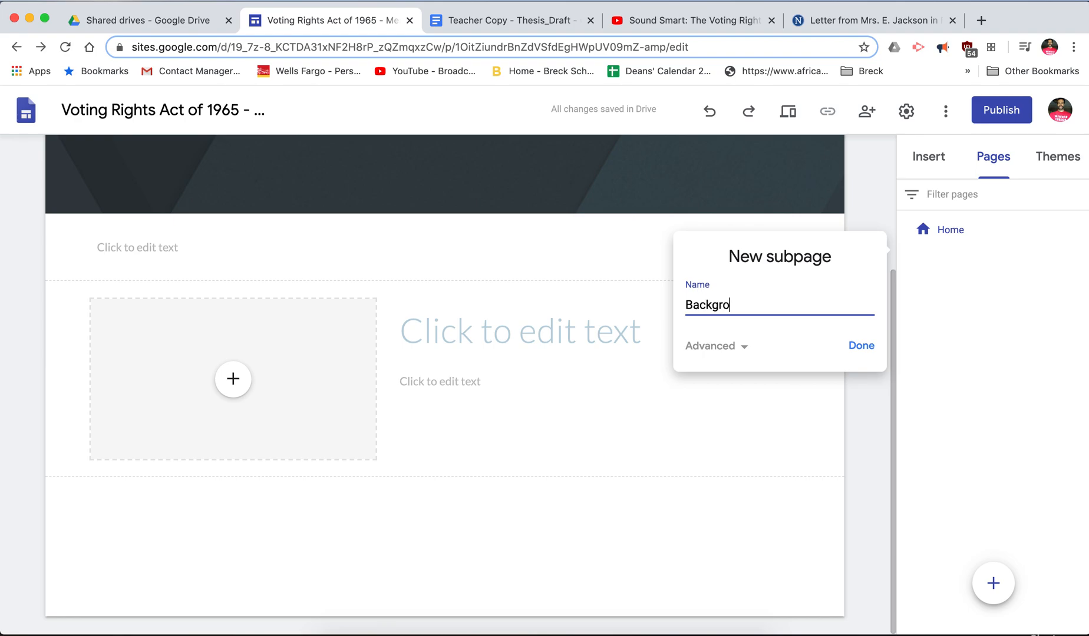
left_click(861, 348)
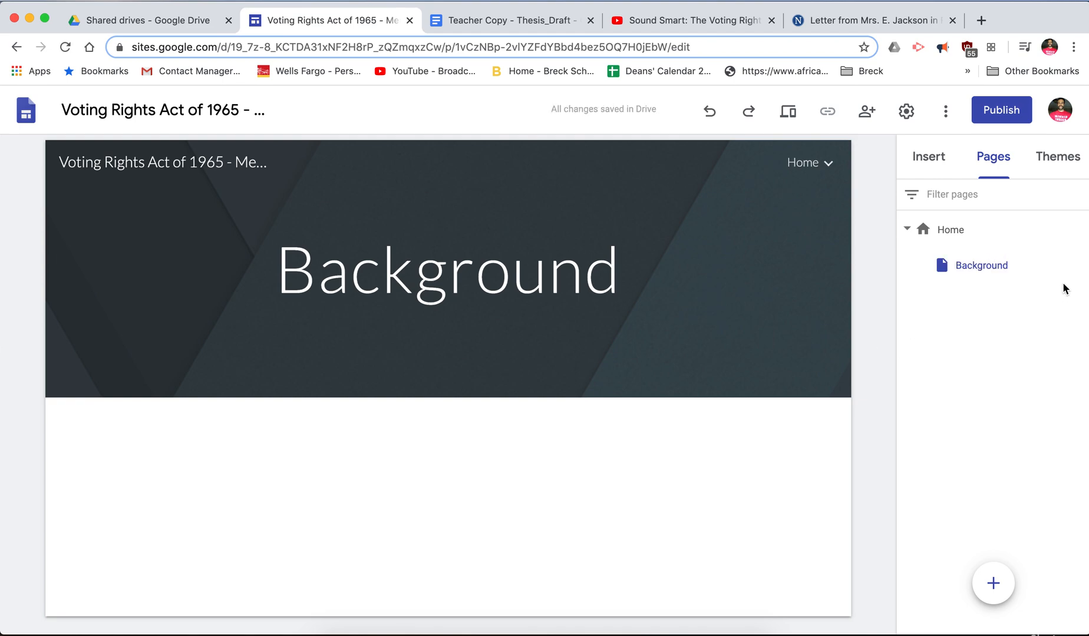
left_click(1079, 233)
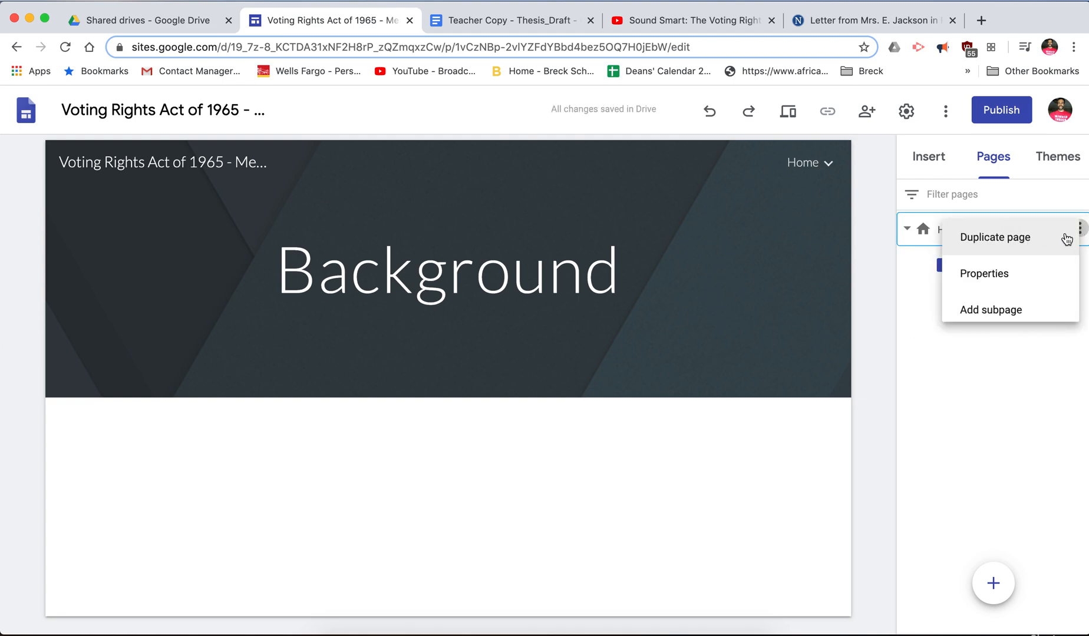
left_click(999, 316)
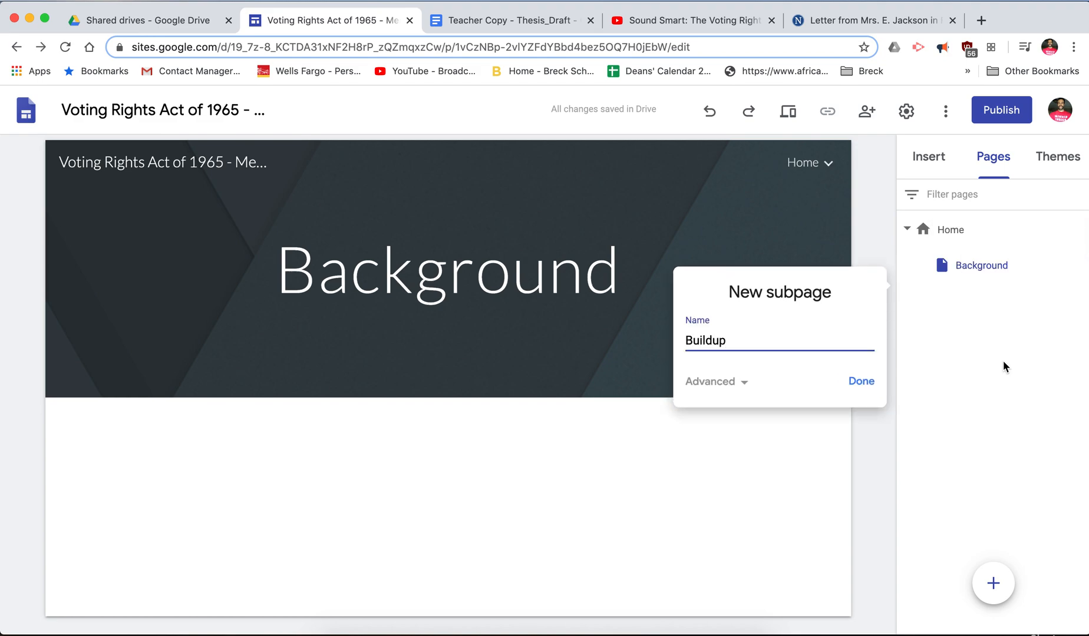
left_click(861, 383)
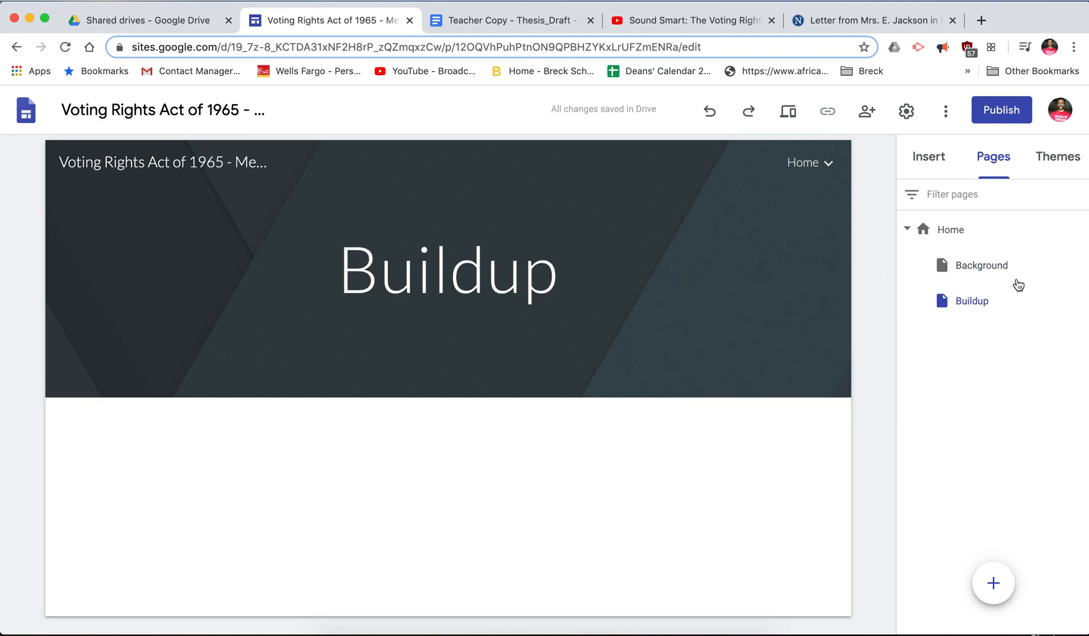
left_click(1078, 230)
left_click(1001, 311)
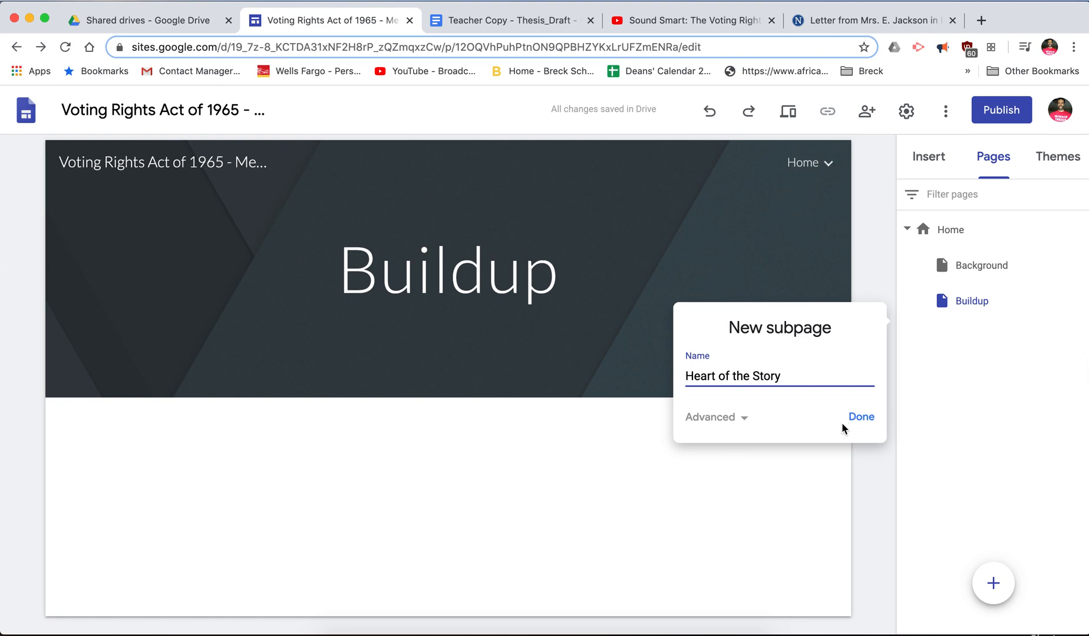
left_click(861, 418)
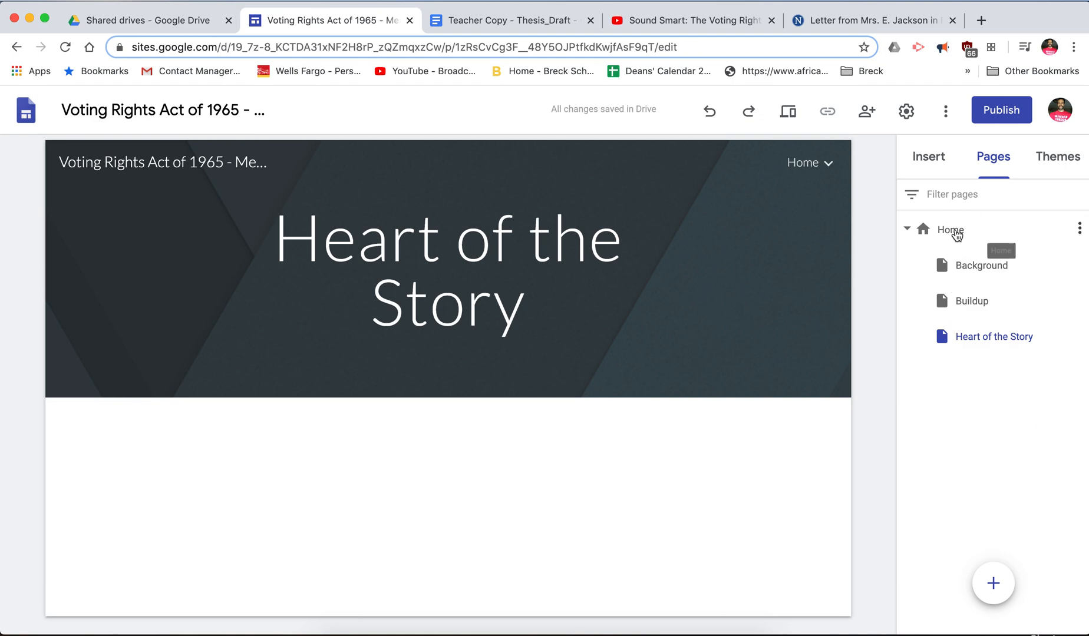
- Return to Home, try the Aristotle theme, then undo it to keep Simple
left_click(955, 233)
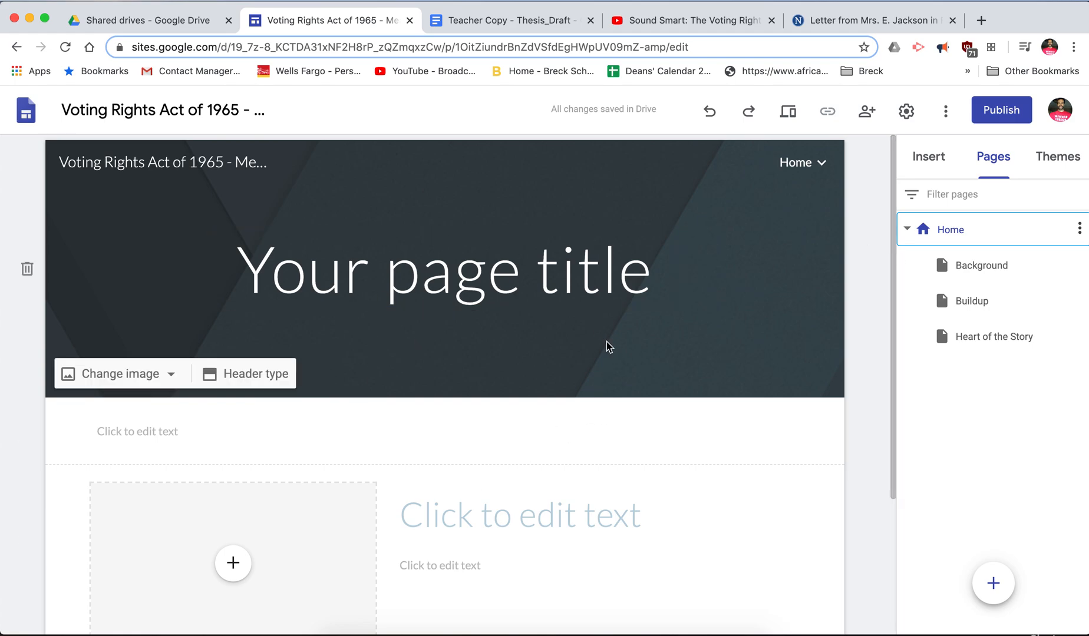
left_click(1059, 165)
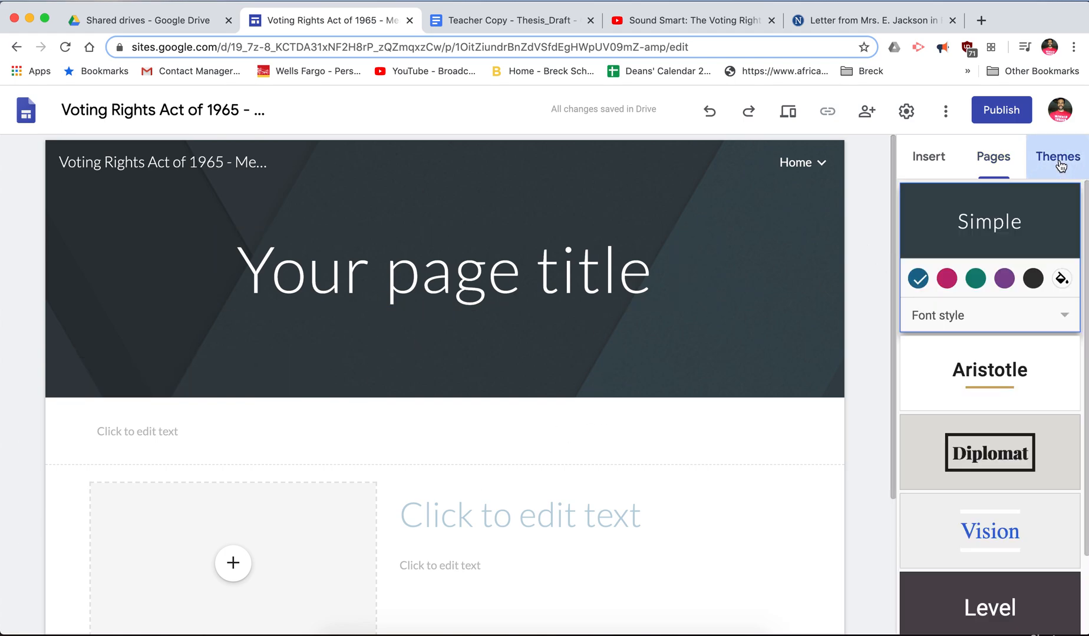
scroll(996, 366, "down", 2)
scroll(994, 370, "up", 1)
scroll(994, 362, "down", 1)
scroll(994, 363, "up", 1)
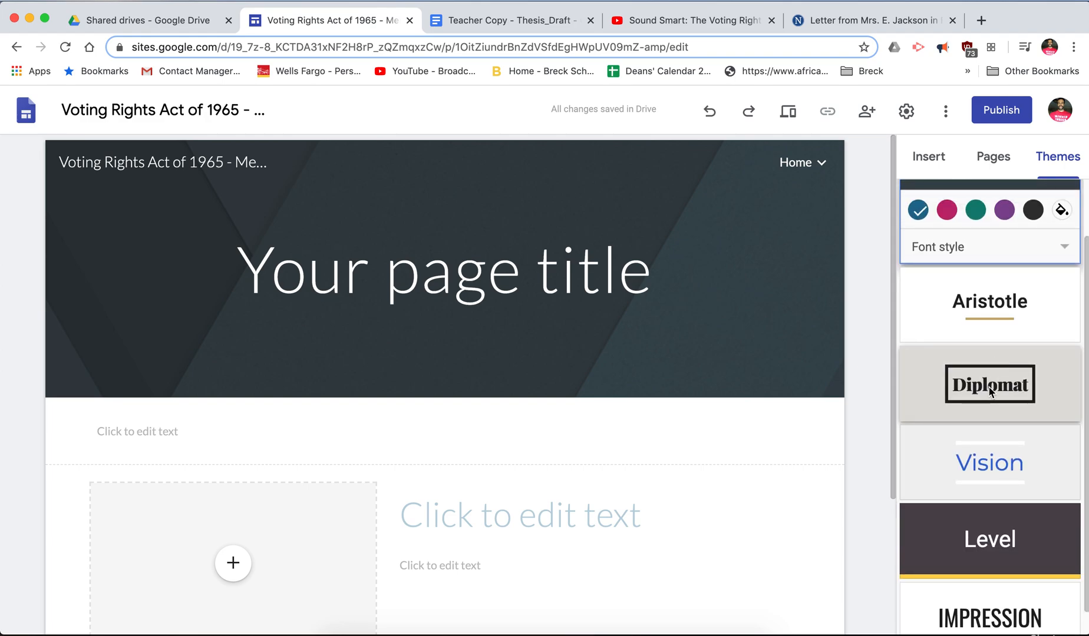
left_click(976, 307)
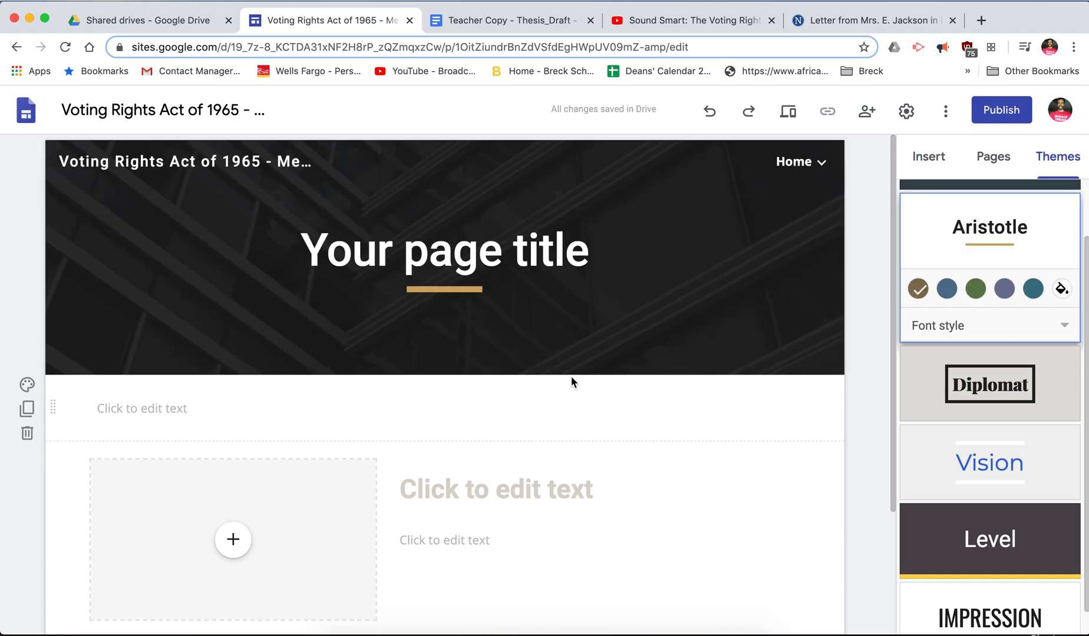
left_click(710, 111)
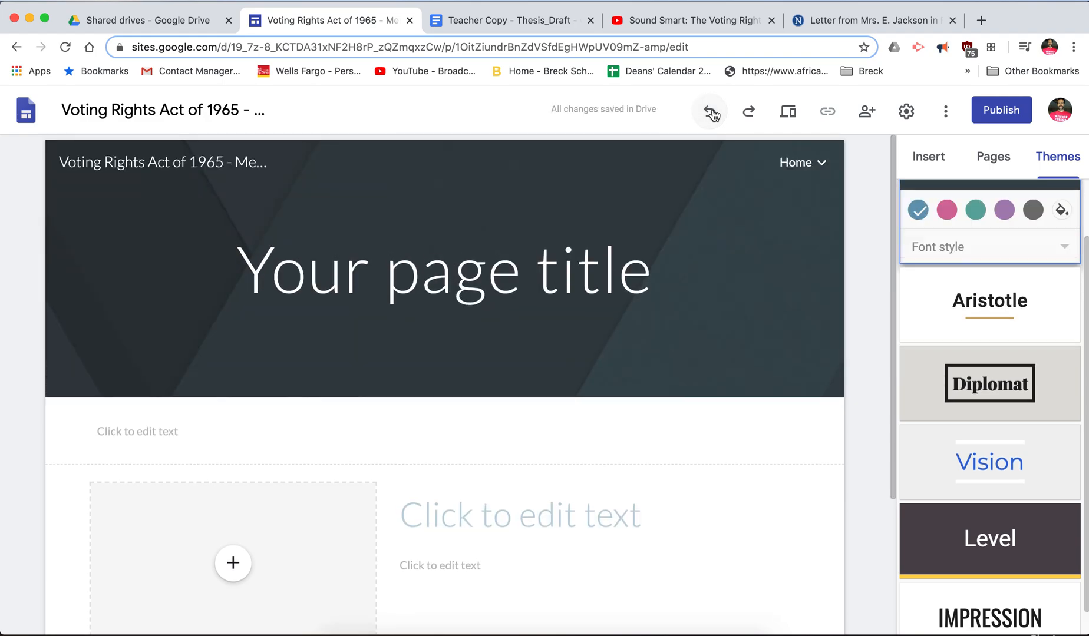
- Remove the image-beside-text layout block and the empty text section from the Home page
left_click(928, 160)
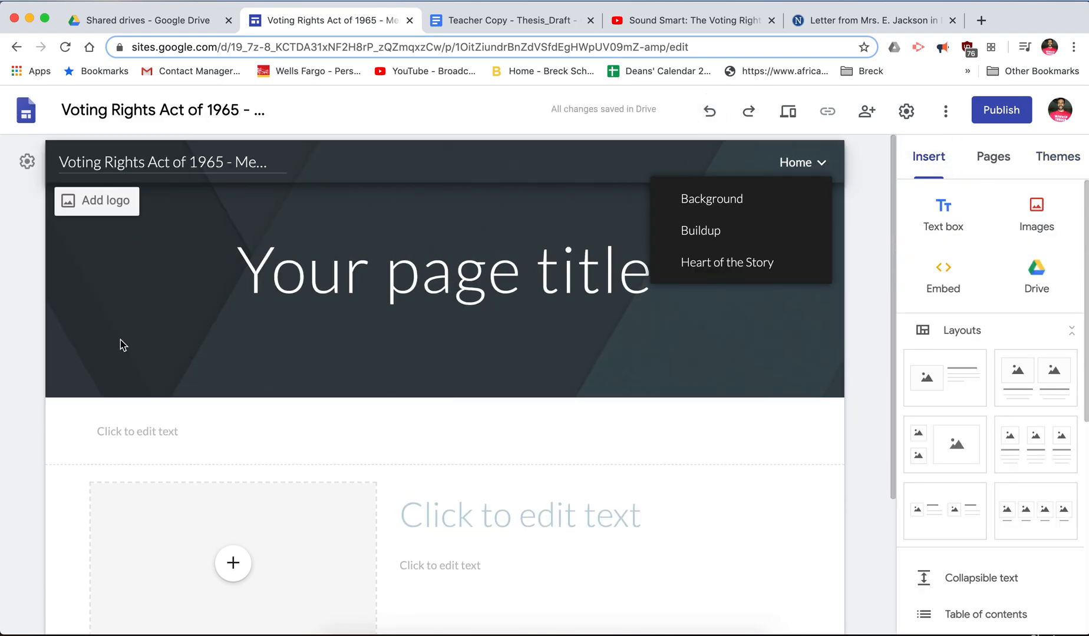
scroll(614, 406, "down", 5)
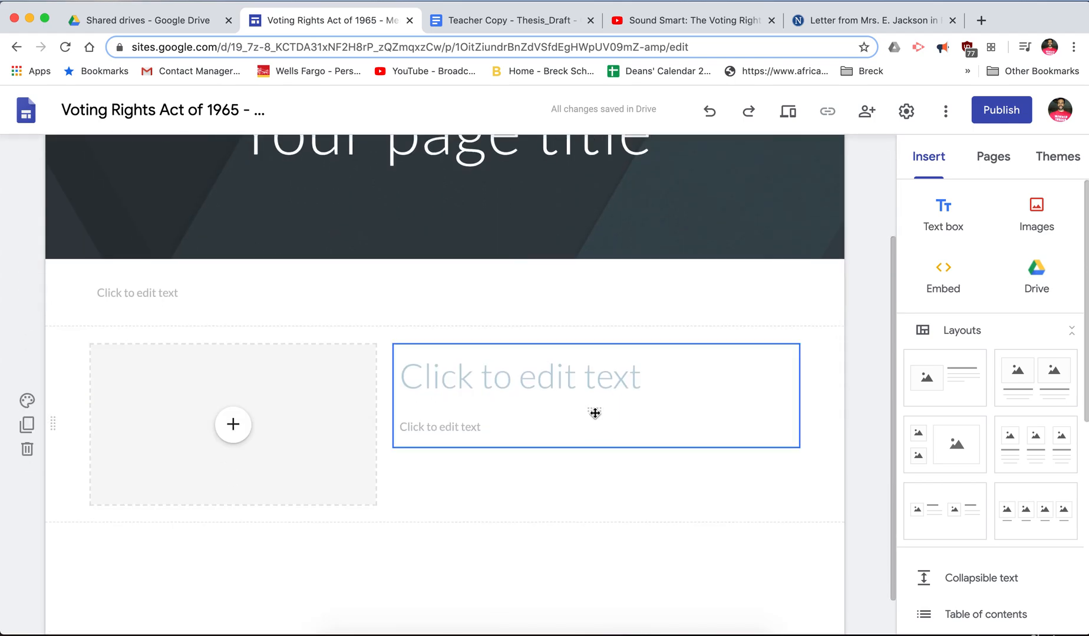
scroll(595, 408, "up", 2)
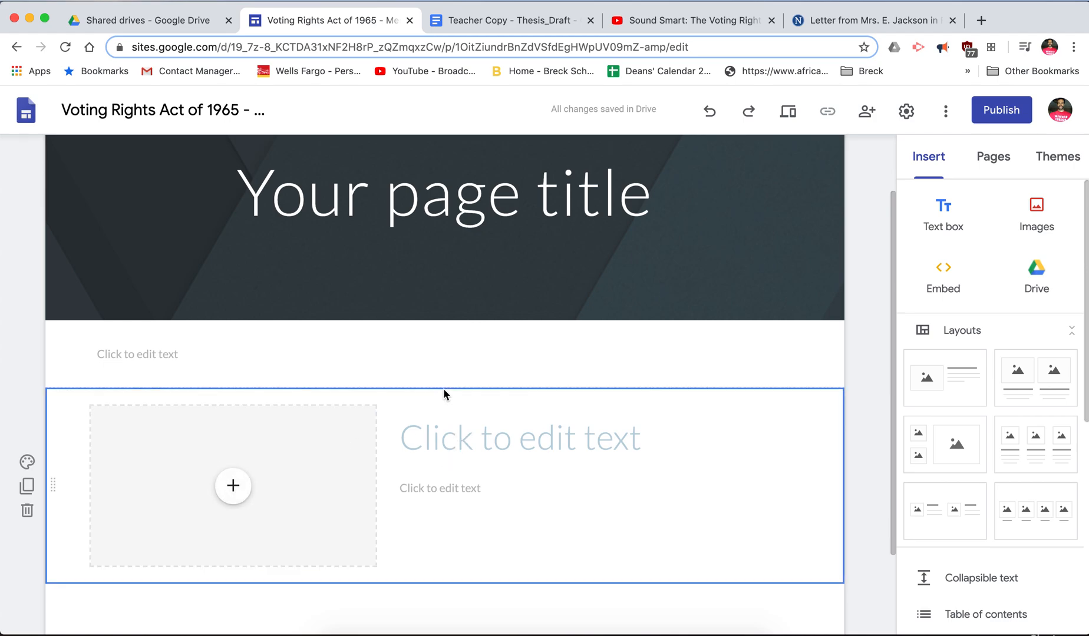
key("super+z")
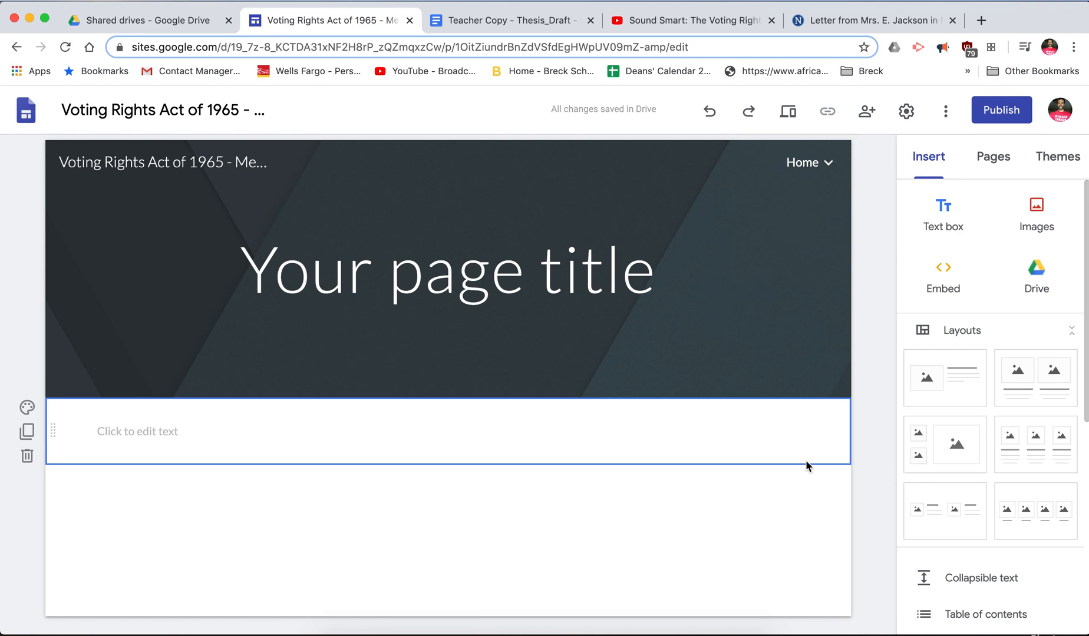
key("super+z")
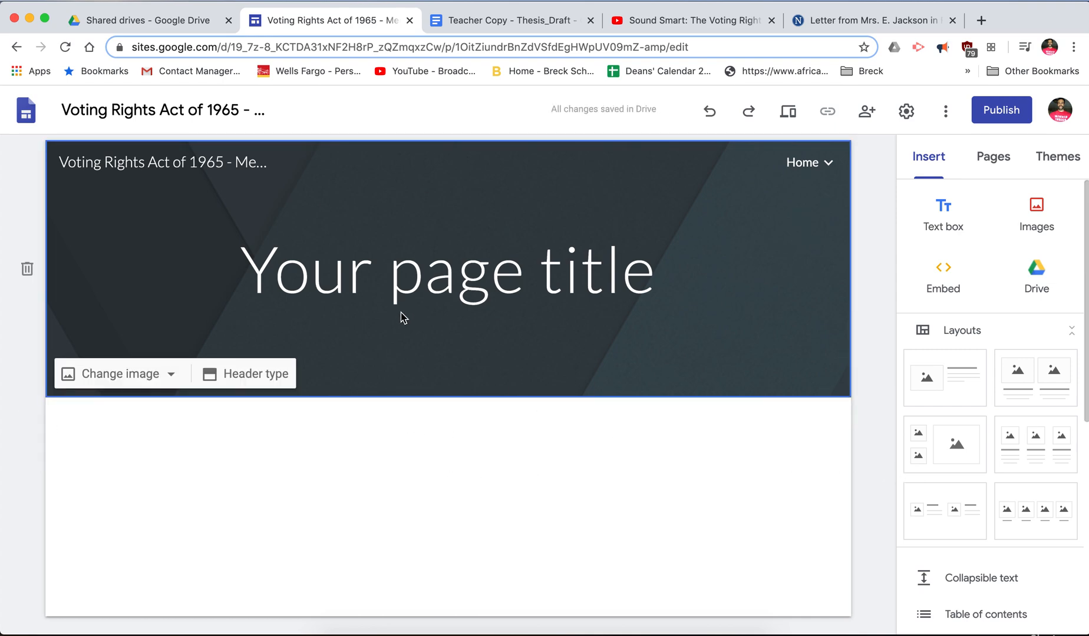
- Replace the 'Your page title' placeholder with 'Voting Rights Act of 1965'
left_click(429, 271)
left_click_drag(238, 266, 657, 266)
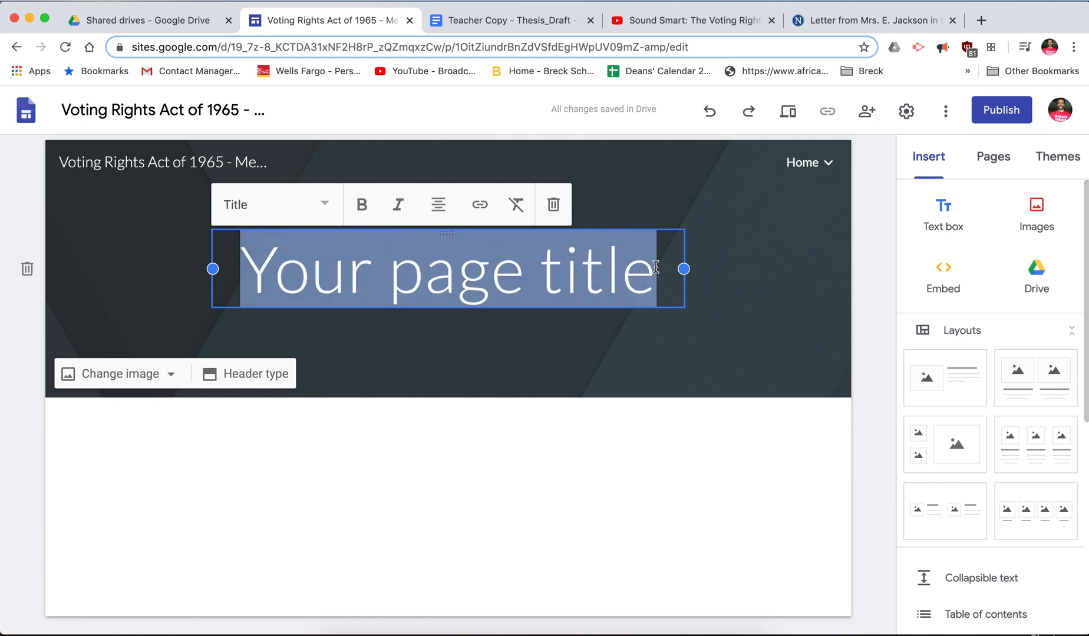
type("V")
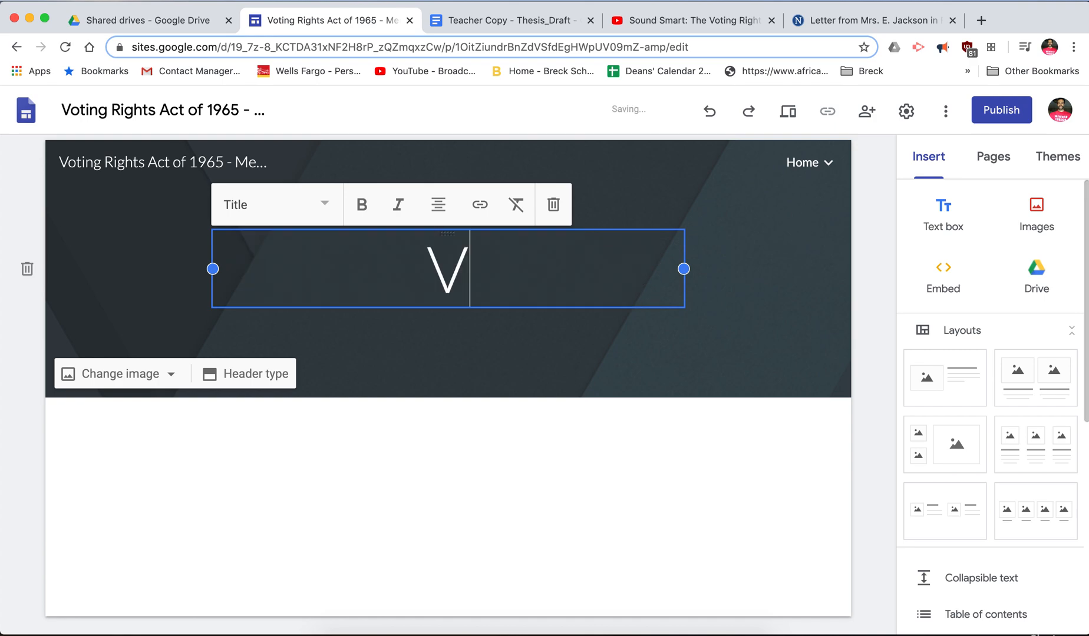
type("oting Right")
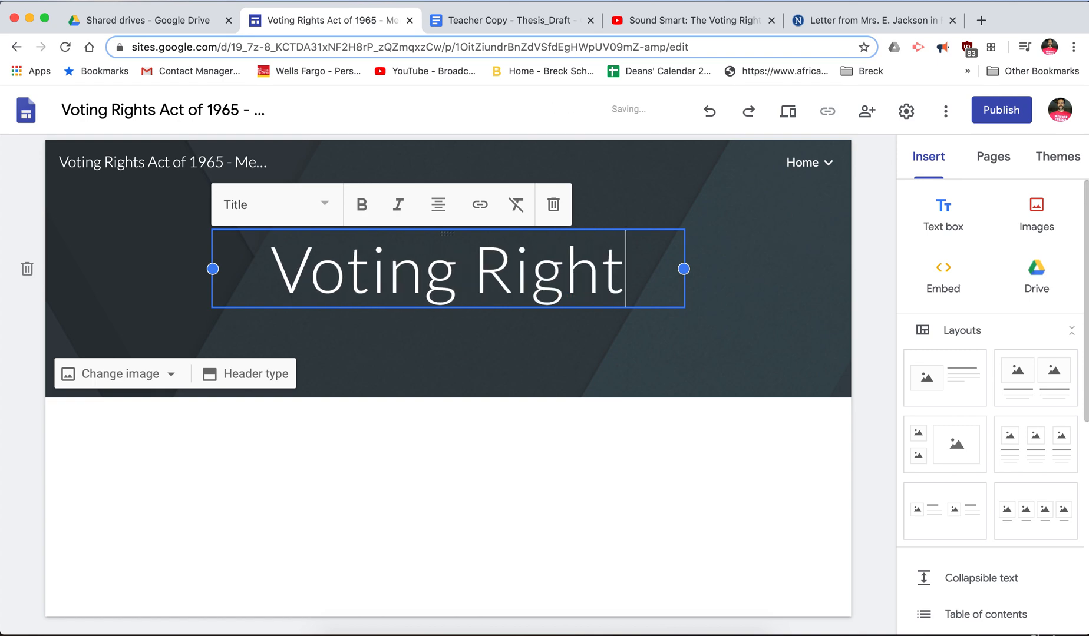
type("s Act ")
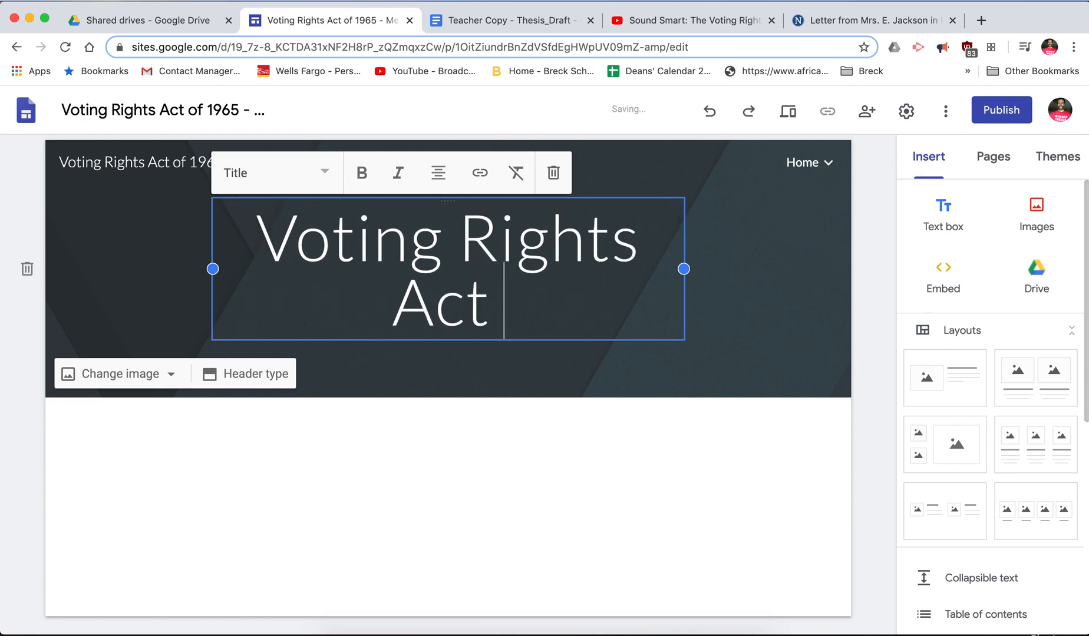
type("of 1965")
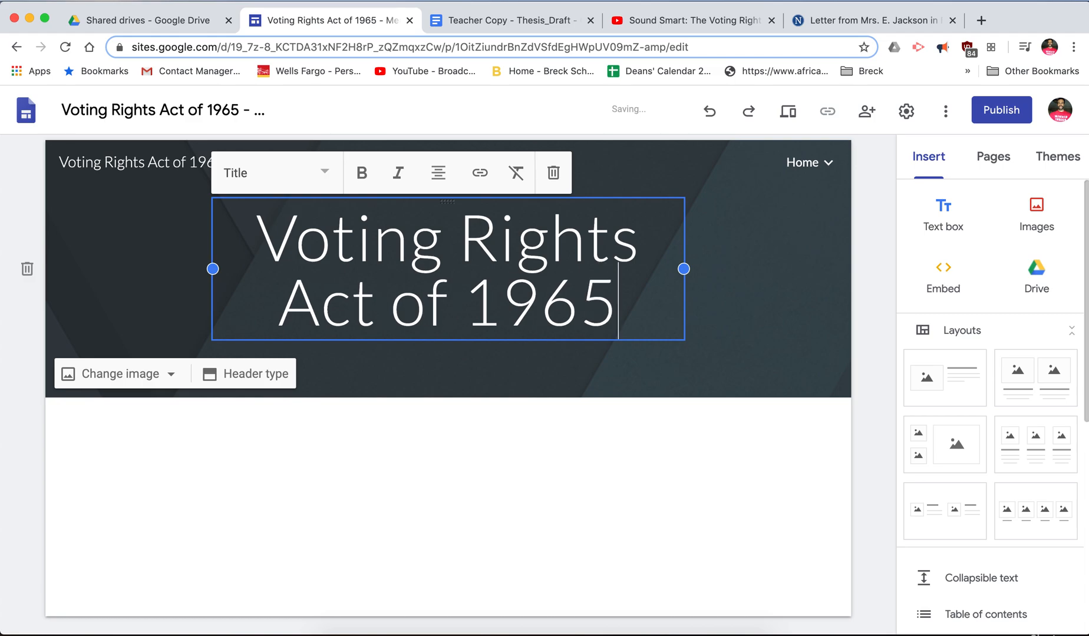
left_click(786, 292)
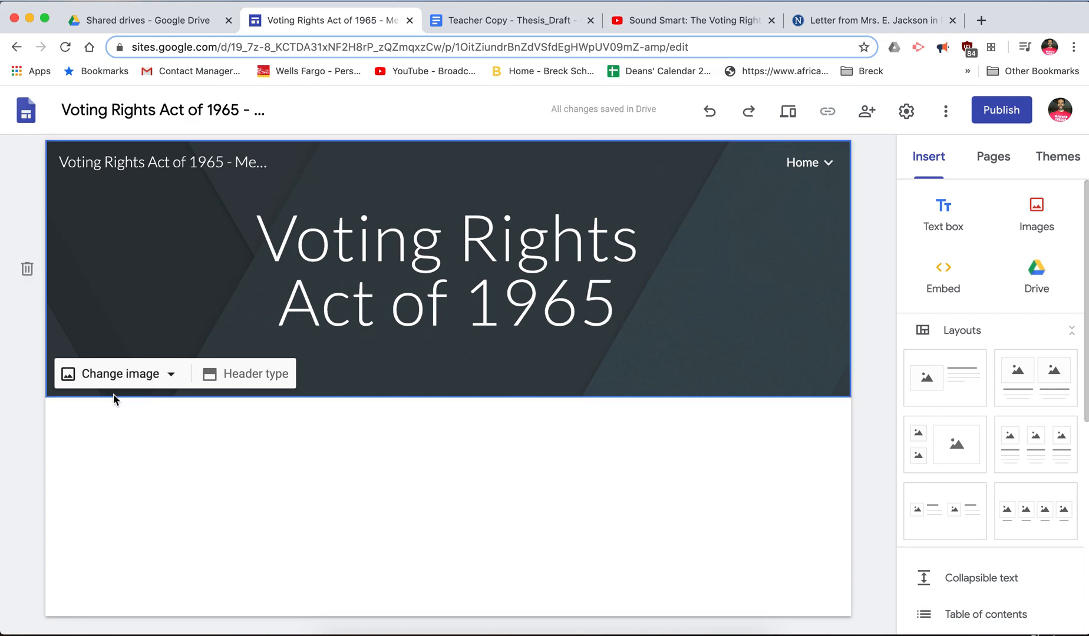